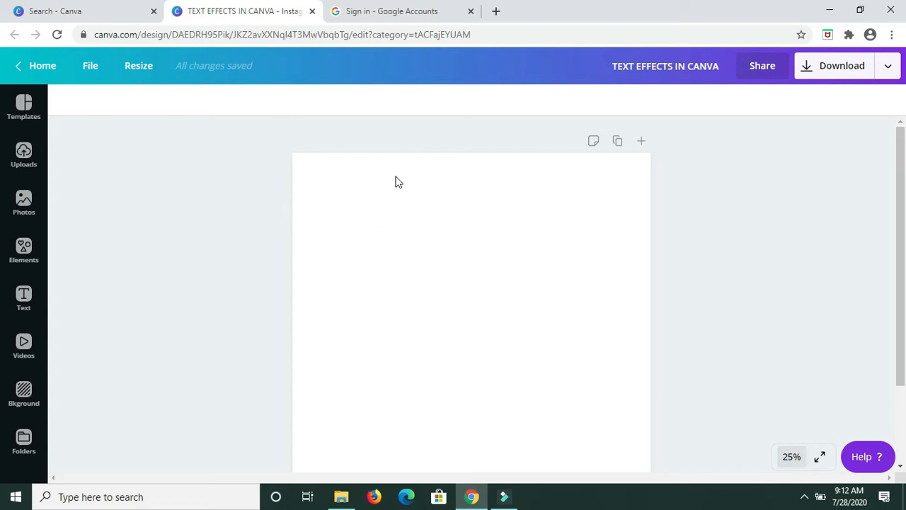
Add a text box to the blank page, enlarge it to font size 122 and place it in the page's upper part
{"action": "left_click", "coordinate": [410, 238]}
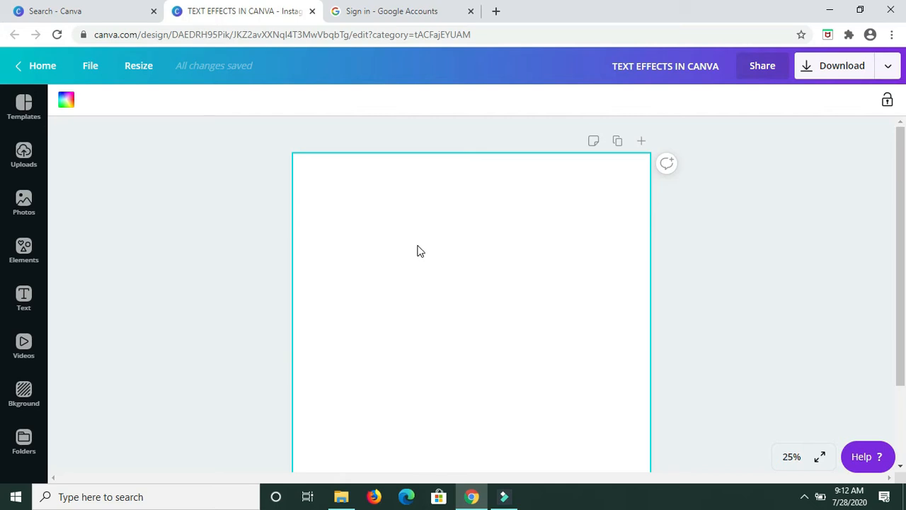
{"action": "key", "text": "t"}
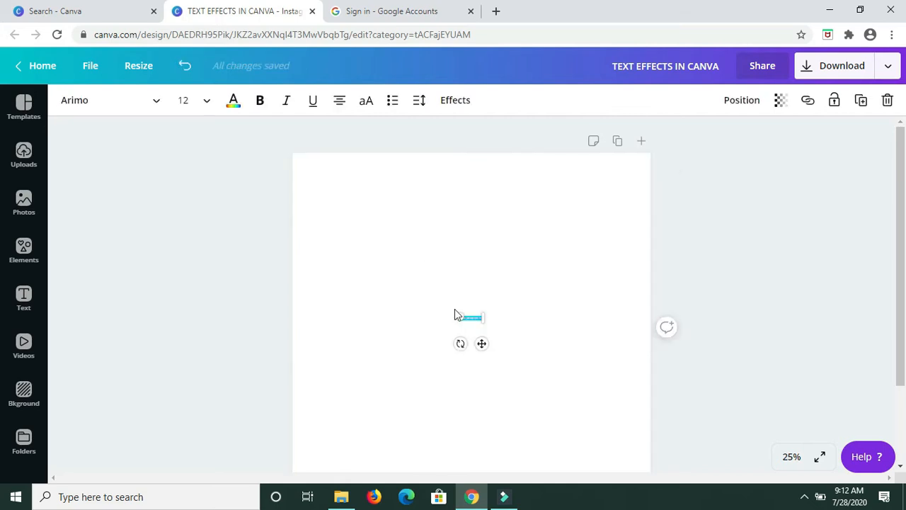
{"action": "left_click_drag", "start_coordinate": [458, 316], "coordinate": [379, 240]}
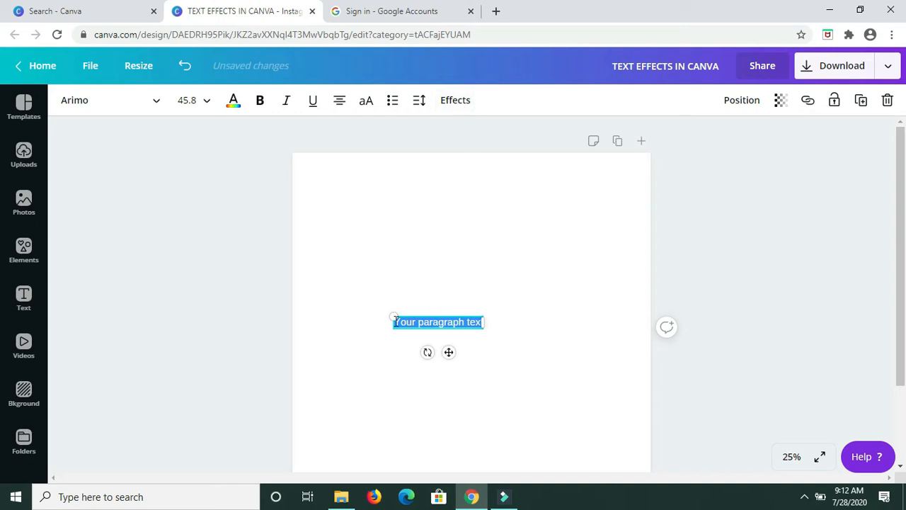
{"action": "left_click_drag", "start_coordinate": [392, 314], "coordinate": [327, 309]}
{"action": "left_click_drag", "start_coordinate": [416, 304], "coordinate": [431, 206]}
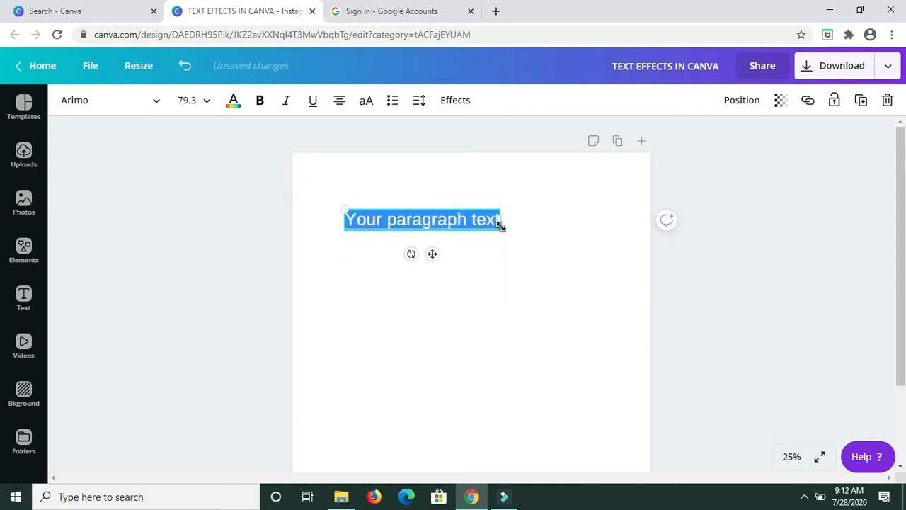
{"action": "left_click_drag", "start_coordinate": [501, 227], "coordinate": [584, 261]}
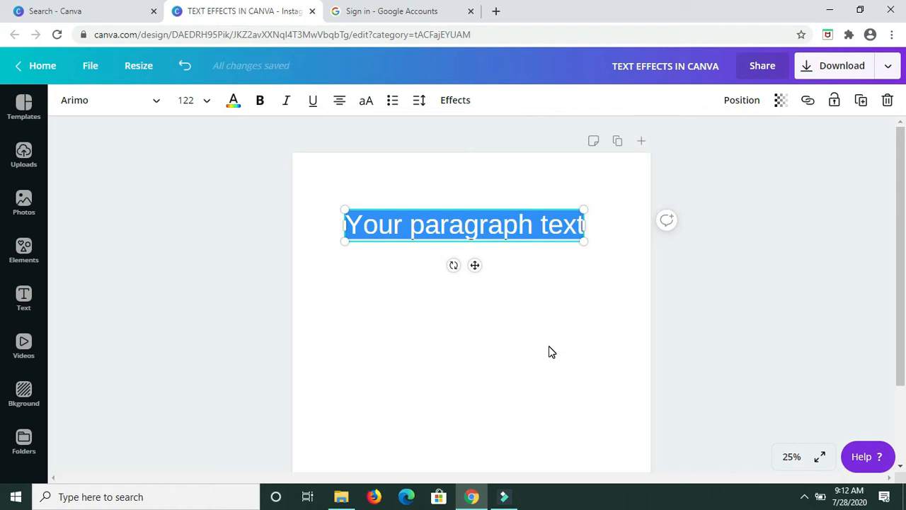
Replace the placeholder text with "TEXT EFFECTS"
{"action": "type", "text": "T"}
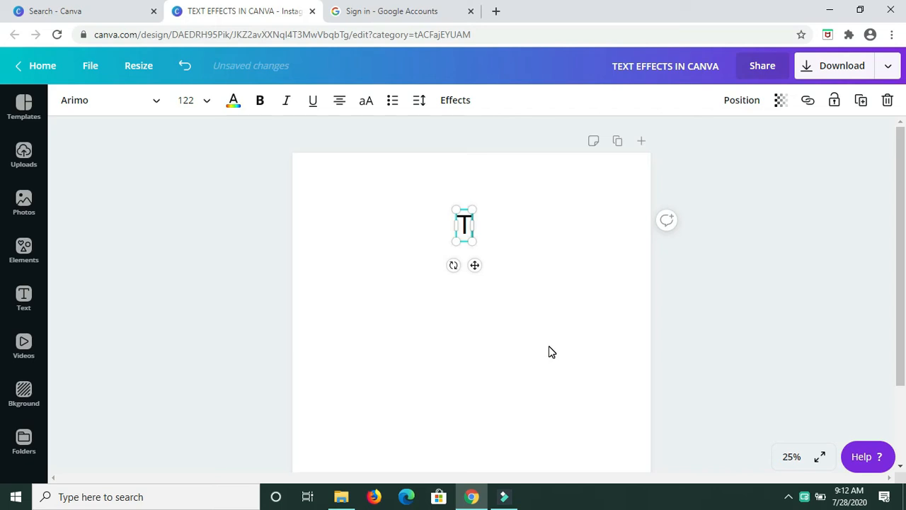
{"action": "type", "text": "EXT"}
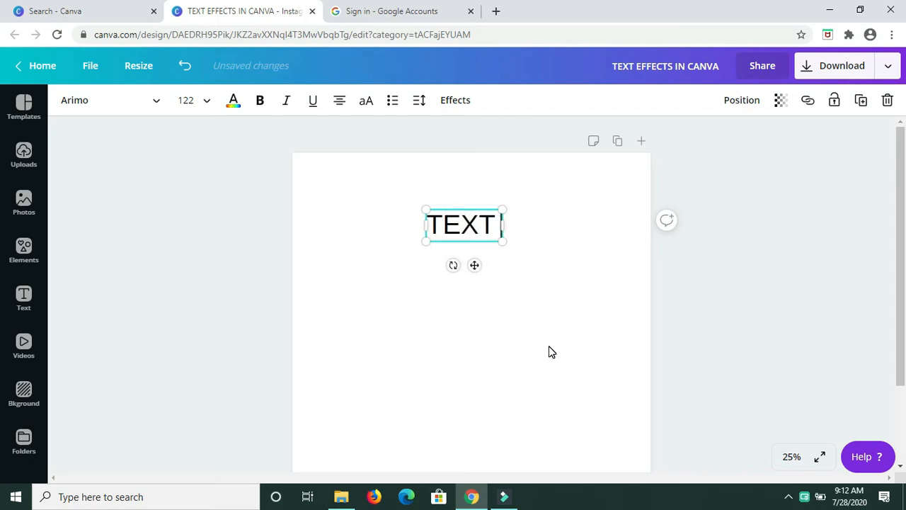
{"action": "type", "text": " EFFEX"}
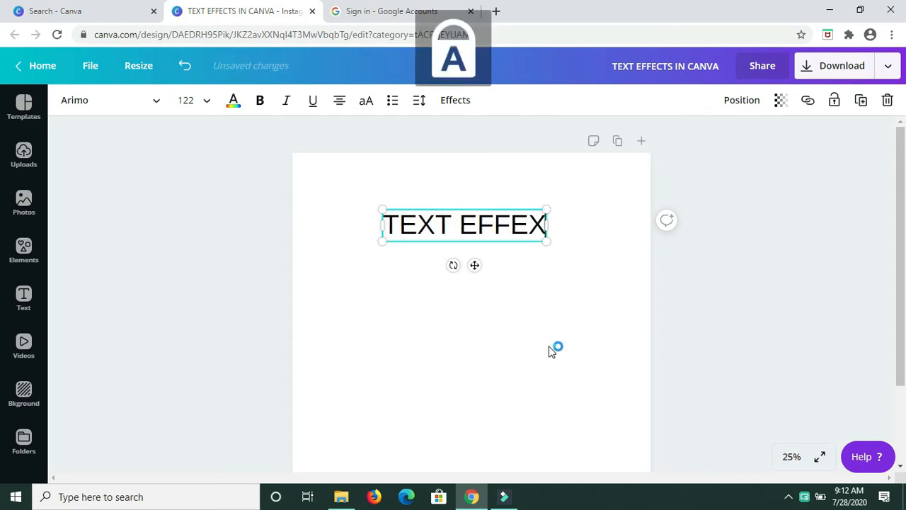
{"action": "key", "text": "BackSpace"}
{"action": "type", "text": "CTS"}
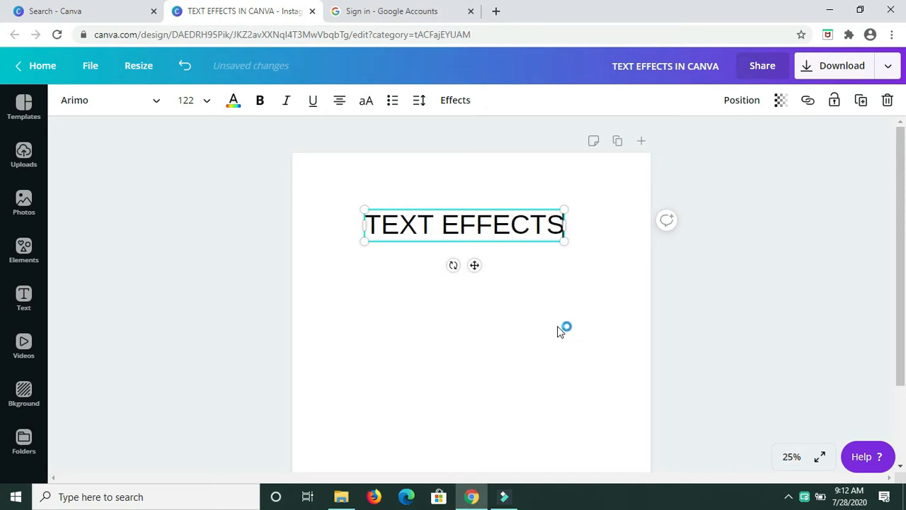
Set the TEXT EFFECTS line to the Anton font at size 250
{"action": "left_click", "coordinate": [159, 101]}
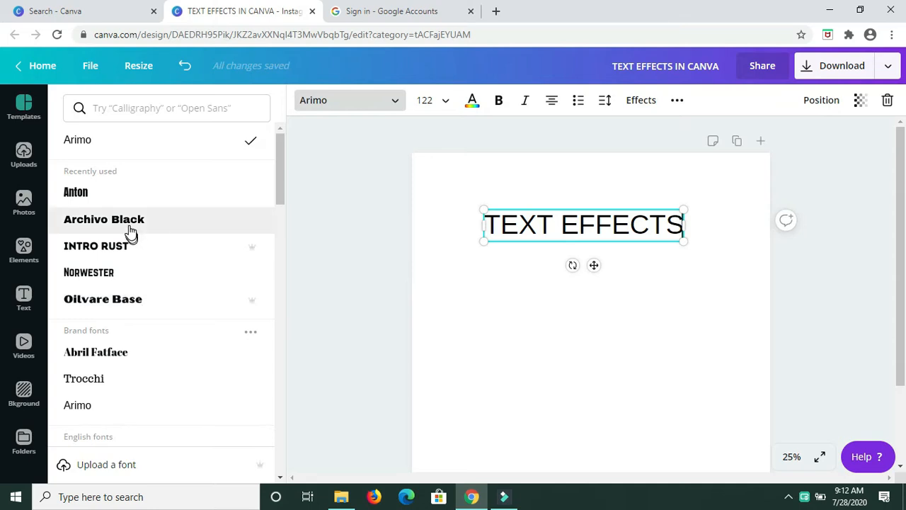
{"action": "left_click", "coordinate": [87, 193]}
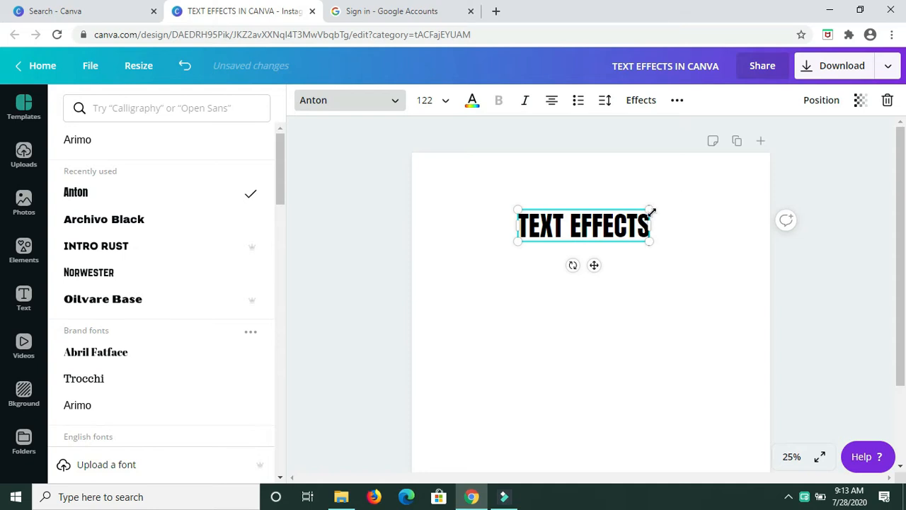
{"action": "left_click", "coordinate": [440, 103]}
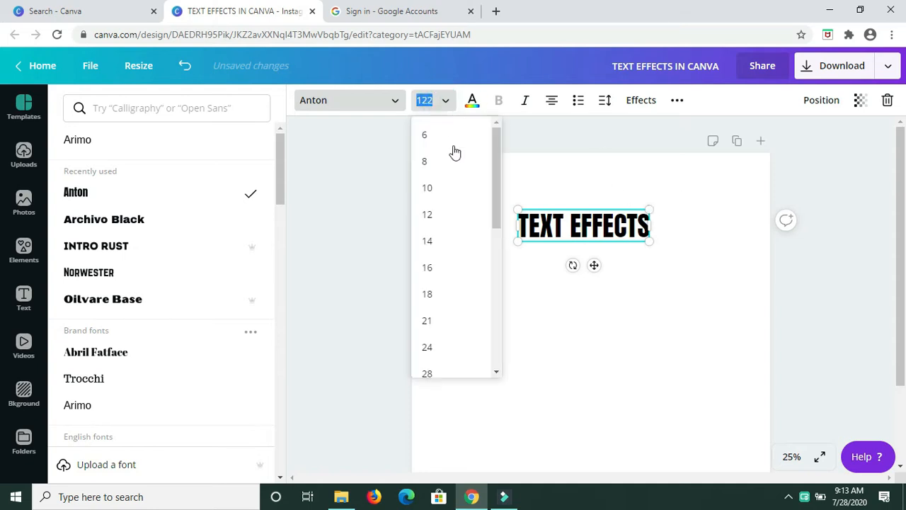
{"action": "scroll", "coordinate": [445, 294], "scroll_direction": "down", "scroll_amount": 5}
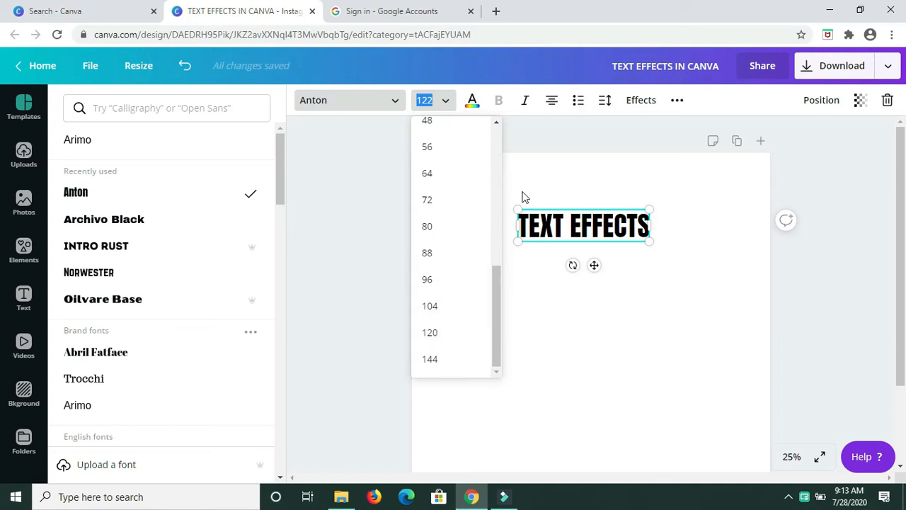
{"action": "left_click", "coordinate": [445, 360]}
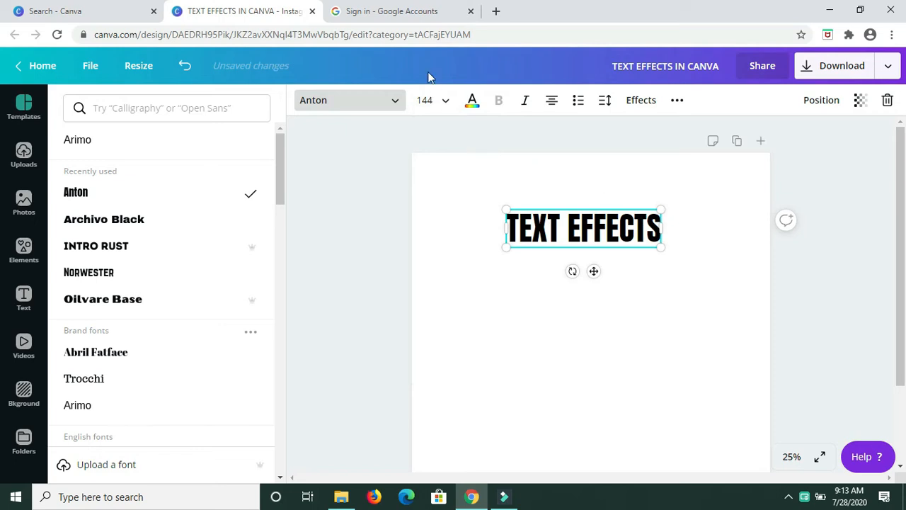
{"action": "left_click", "coordinate": [438, 103]}
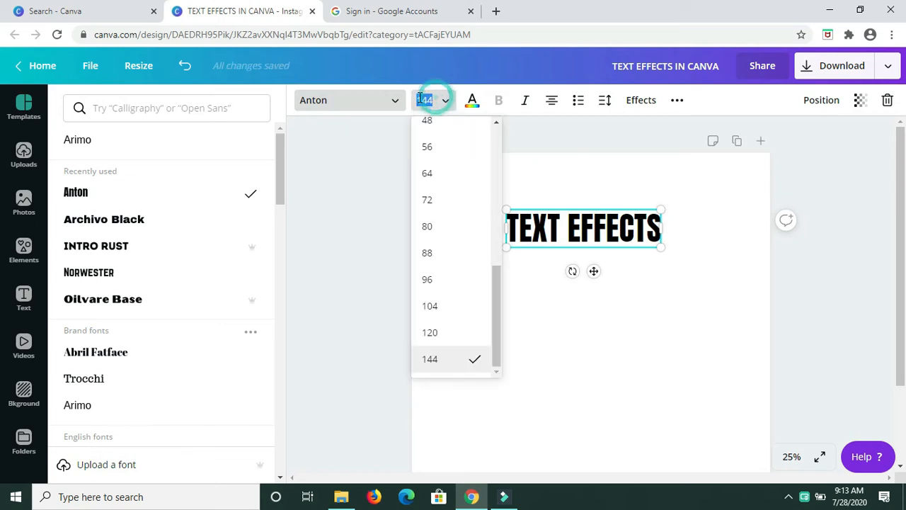
{"action": "type", "text": "250"}
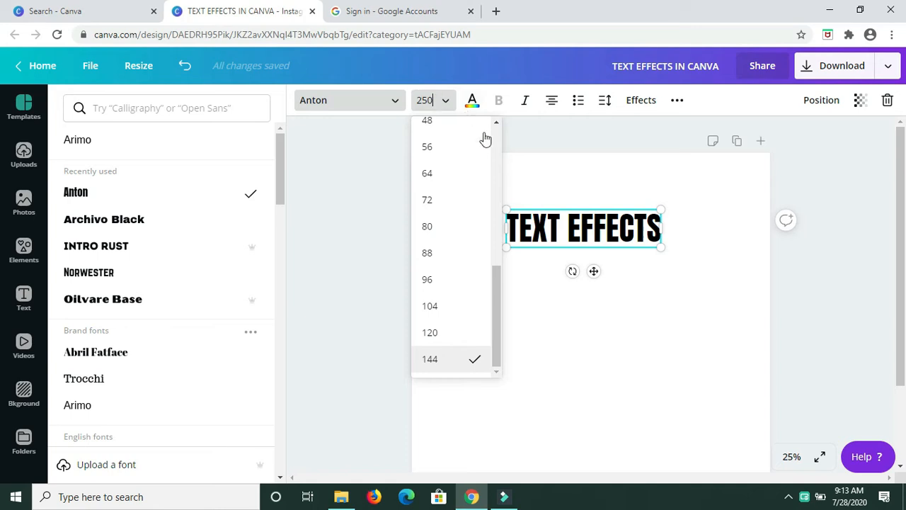
{"action": "key", "text": "Return"}
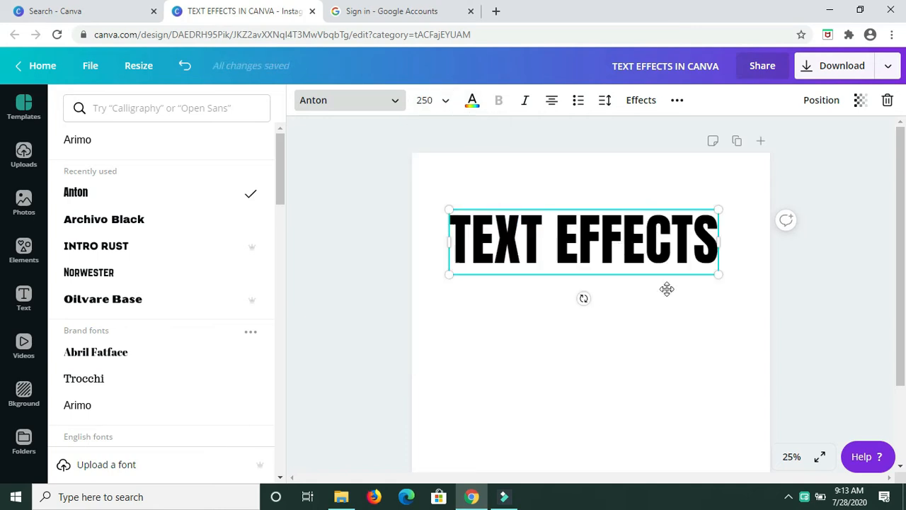
{"action": "left_click", "coordinate": [323, 230]}
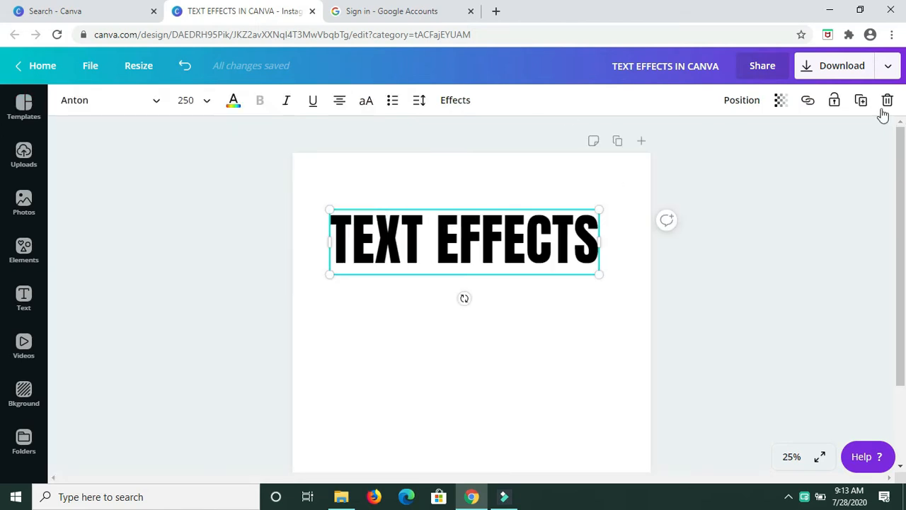
Duplicate the TEXT EFFECTS line and stack two copies beneath the original with even spacing
{"action": "scroll", "coordinate": [562, 282], "scroll_direction": "down", "scroll_amount": 2}
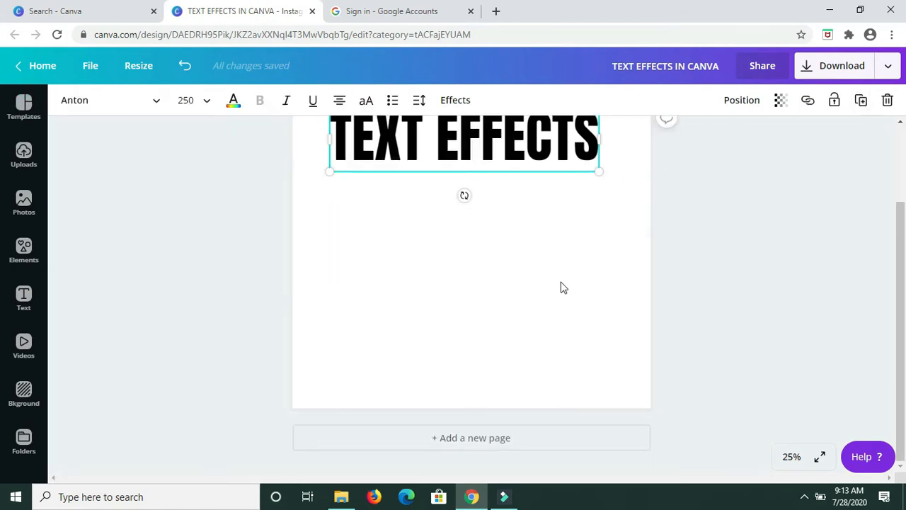
{"action": "left_click", "coordinate": [563, 286]}
{"action": "scroll", "coordinate": [562, 287], "scroll_direction": "up", "scroll_amount": 2}
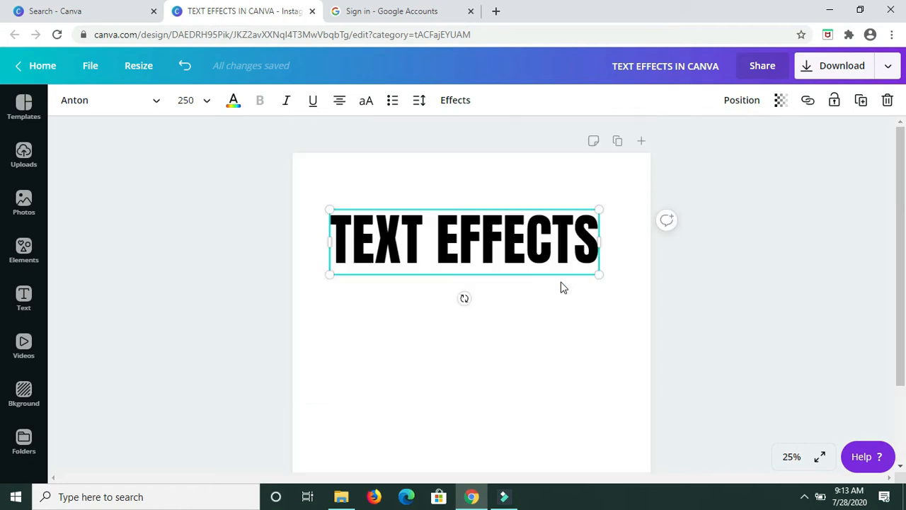
{"action": "left_click", "coordinate": [863, 103]}
{"action": "left_click_drag", "start_coordinate": [545, 255], "coordinate": [527, 319]}
{"action": "left_click_drag", "start_coordinate": [533, 252], "coordinate": [528, 402]}
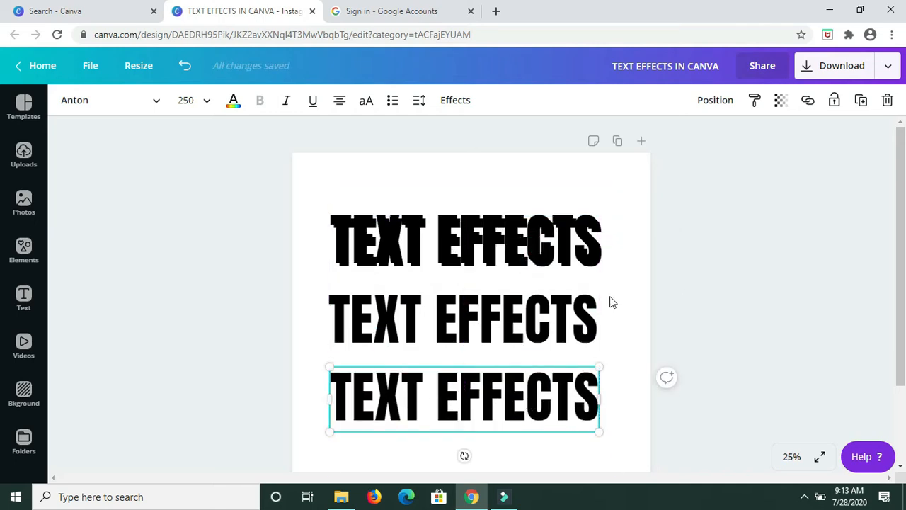
Move the remaining TEXT EFFECTS copy near the page's lower edge as the fourth line, roughly aligned with the lines above
{"action": "scroll", "coordinate": [610, 296], "scroll_direction": "down", "scroll_amount": 3}
{"action": "left_click_drag", "start_coordinate": [504, 133], "coordinate": [505, 363]}
{"action": "scroll", "coordinate": [560, 283], "scroll_direction": "up", "scroll_amount": 3}
{"action": "scroll", "coordinate": [560, 283], "scroll_direction": "down", "scroll_amount": 3}
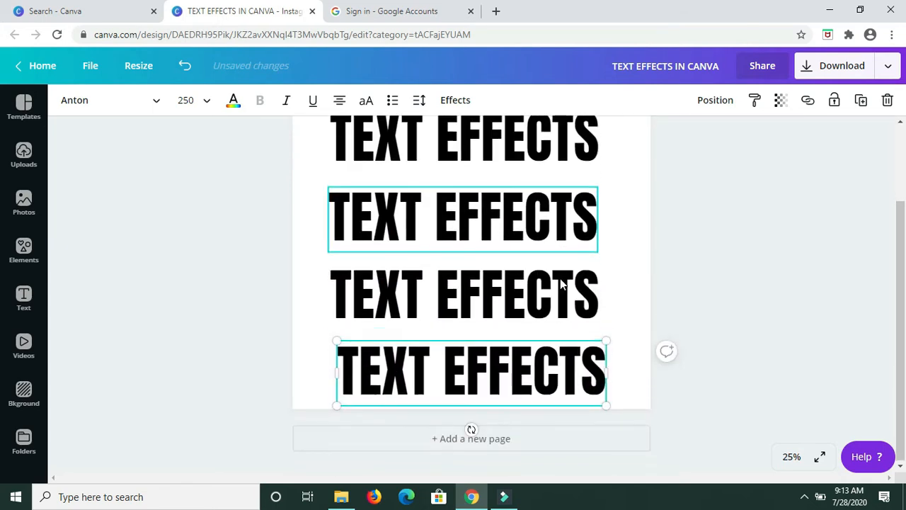
{"action": "left_click_drag", "start_coordinate": [527, 367], "coordinate": [522, 362]}
{"action": "left_click", "coordinate": [626, 225]}
{"action": "scroll", "coordinate": [626, 225], "scroll_direction": "up", "scroll_amount": 2}
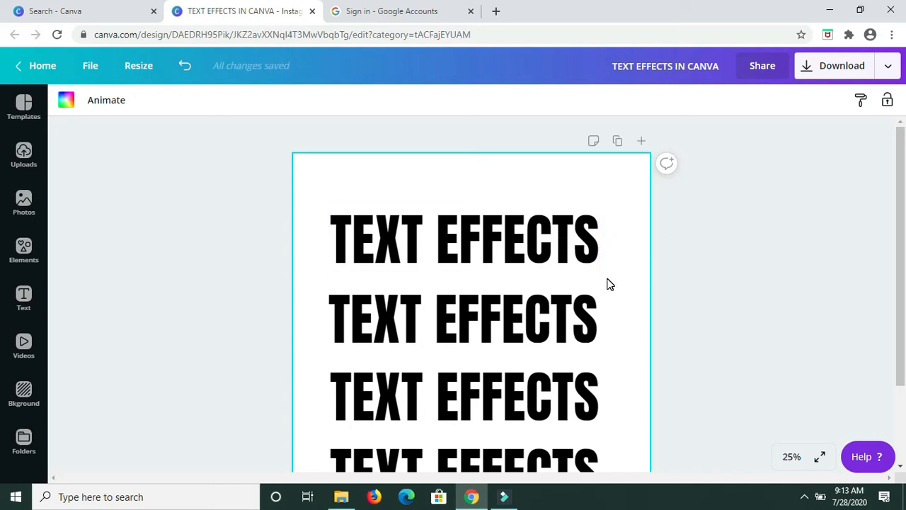
Apply the Shadow effect to the first text line with offset 67, direction 18, blur 7 and transparency 37
{"action": "left_click", "coordinate": [554, 252]}
{"action": "left_click", "coordinate": [473, 102]}
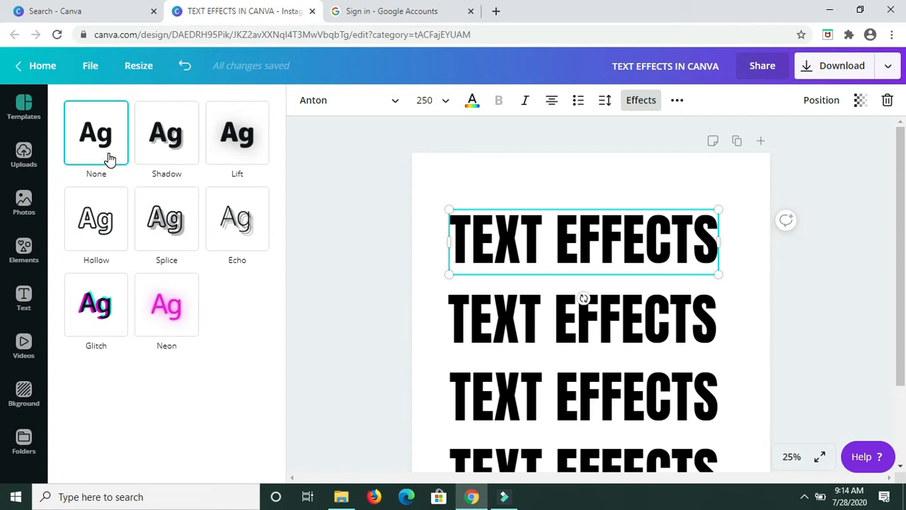
{"action": "left_click", "coordinate": [176, 150]}
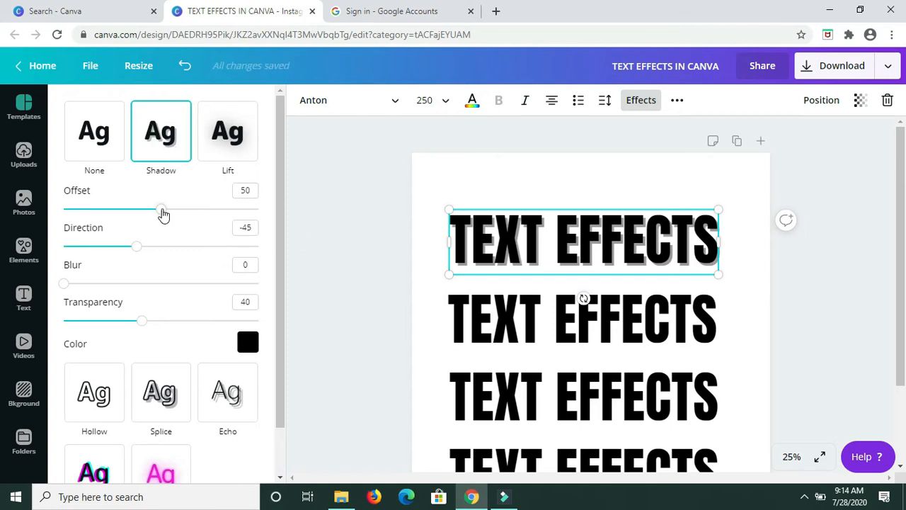
{"action": "left_click_drag", "start_coordinate": [162, 213], "coordinate": [195, 208]}
{"action": "left_click_drag", "start_coordinate": [137, 249], "coordinate": [169, 253]}
{"action": "left_click", "coordinate": [71, 284]}
{"action": "mouse_move", "coordinate": [71, 284]}
{"action": "left_mouse_down"}
{"action": "mouse_move", "coordinate": [122, 291]}
{"action": "mouse_move", "coordinate": [77, 283]}
{"action": "left_mouse_up"}
{"action": "mouse_move", "coordinate": [141, 320]}
{"action": "left_mouse_down"}
{"action": "mouse_move", "coordinate": [194, 322]}
{"action": "mouse_move", "coordinate": [137, 323]}
{"action": "left_mouse_up"}
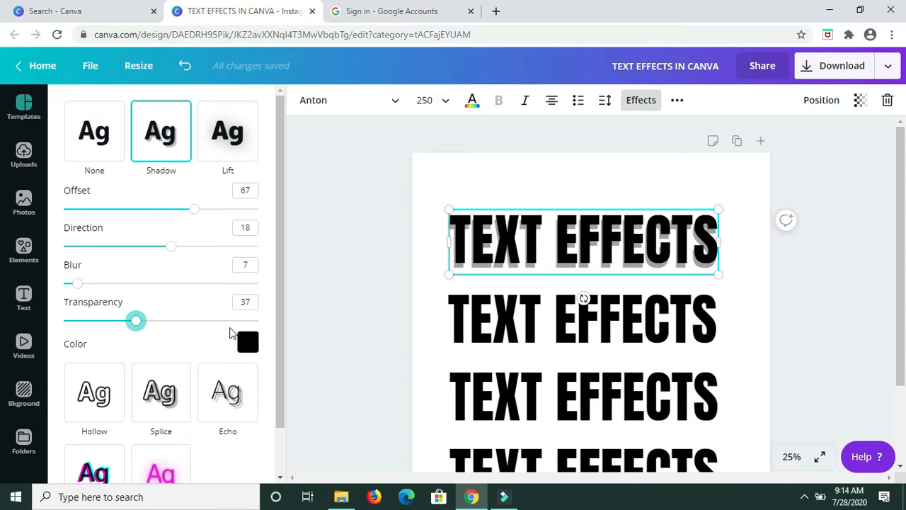
Change the first line's shadow color to the light blue from the blues palette
{"action": "left_click", "coordinate": [248, 343]}
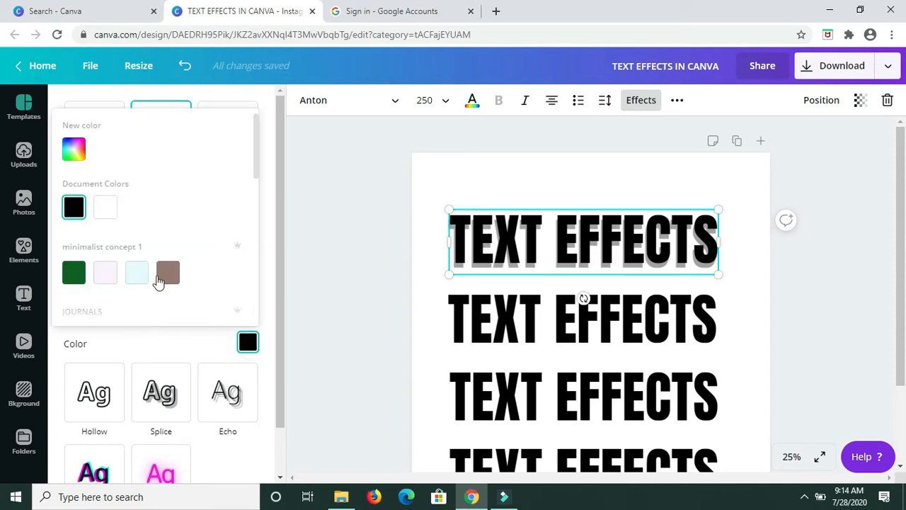
{"action": "left_click_drag", "start_coordinate": [256, 187], "coordinate": [244, 234]}
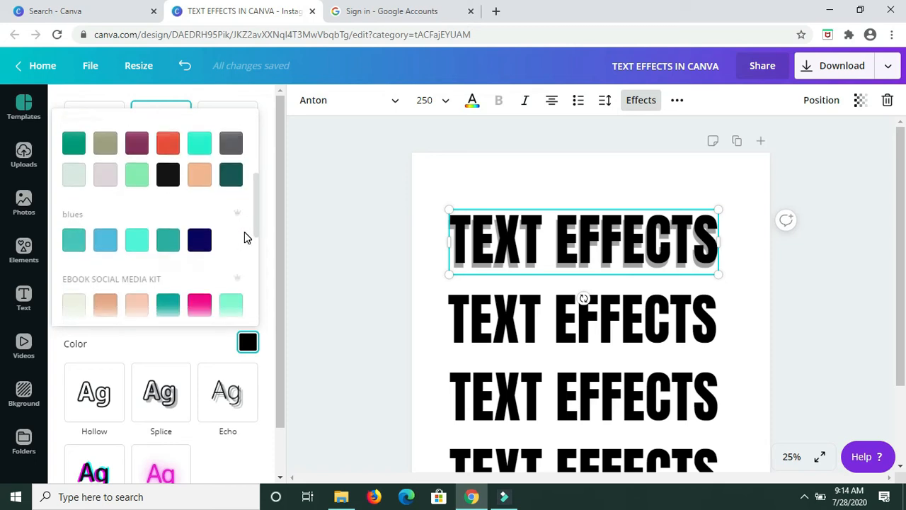
{"action": "left_click", "coordinate": [111, 247]}
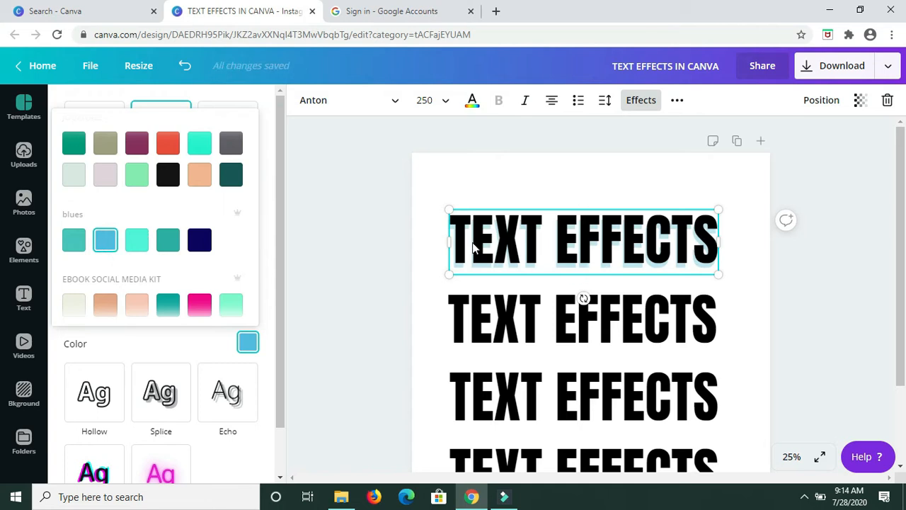
Set the first line's shadow color to the bright red from the default colors
{"action": "left_click", "coordinate": [268, 246]}
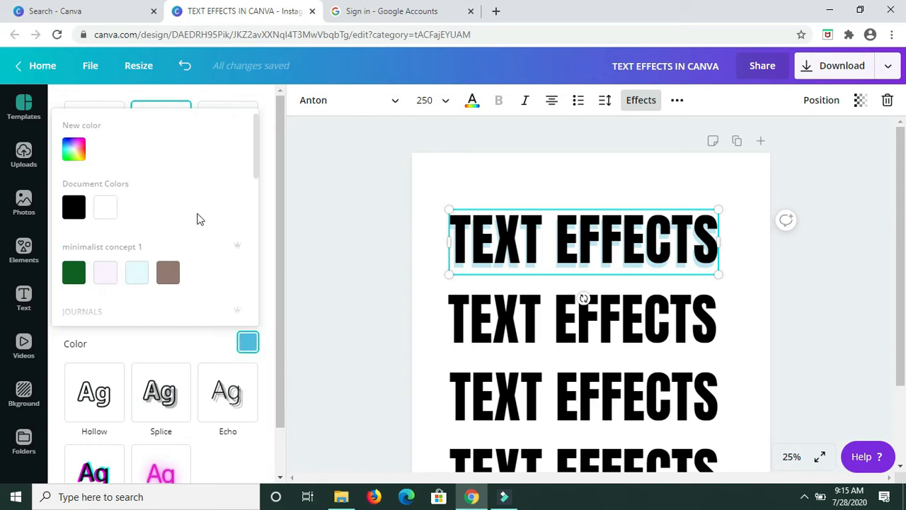
{"action": "left_click_drag", "start_coordinate": [254, 163], "coordinate": [251, 308]}
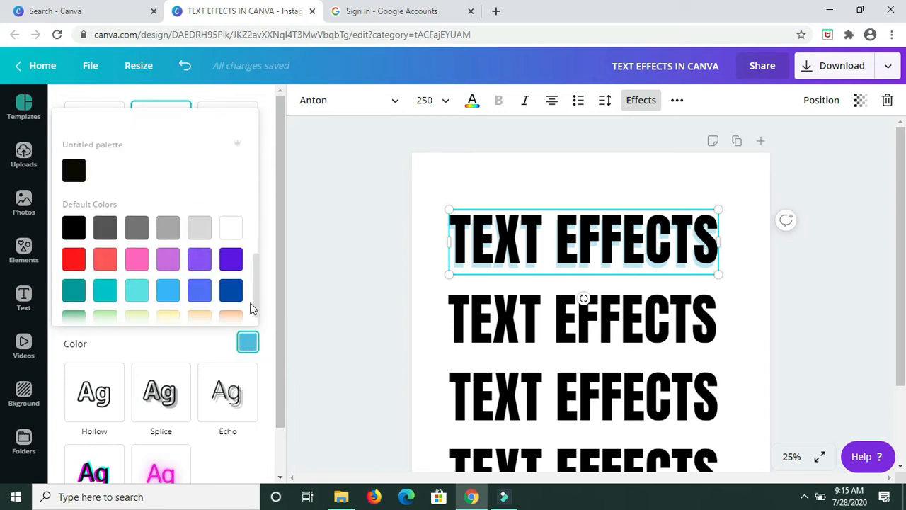
{"action": "left_click", "coordinate": [74, 253]}
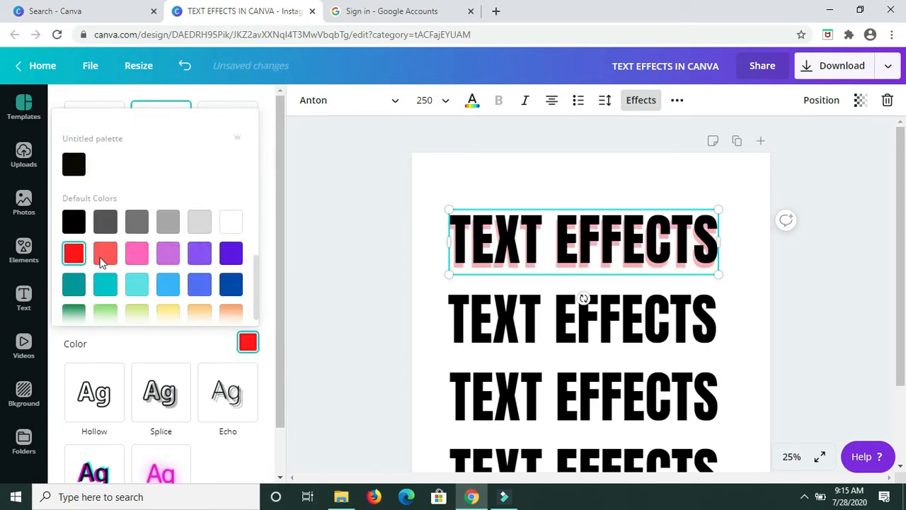
{"action": "left_click", "coordinate": [189, 346]}
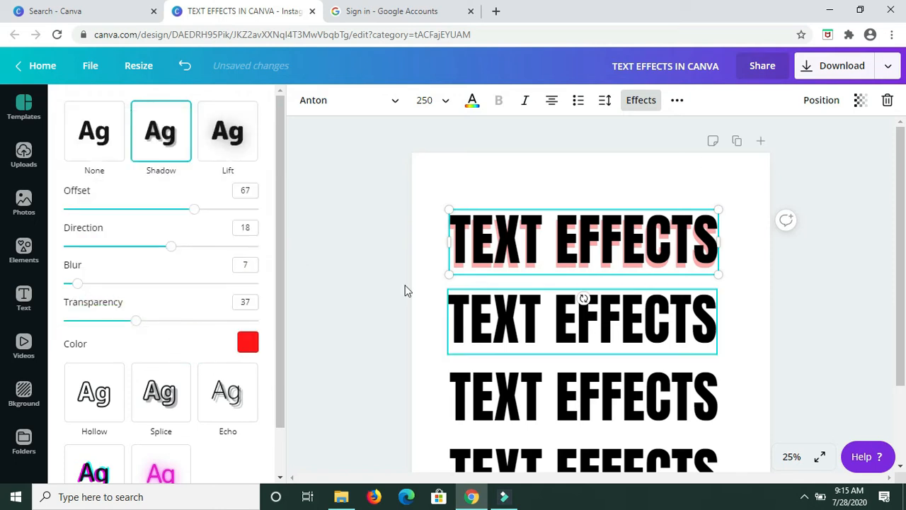
Apply the Lift effect to the second TEXT EFFECTS line
{"action": "left_click", "coordinate": [530, 322]}
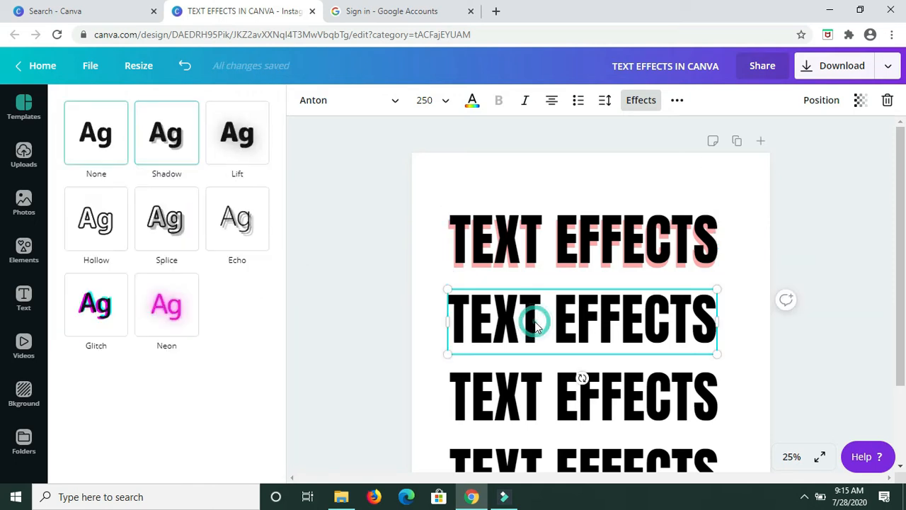
{"action": "left_click", "coordinate": [244, 146]}
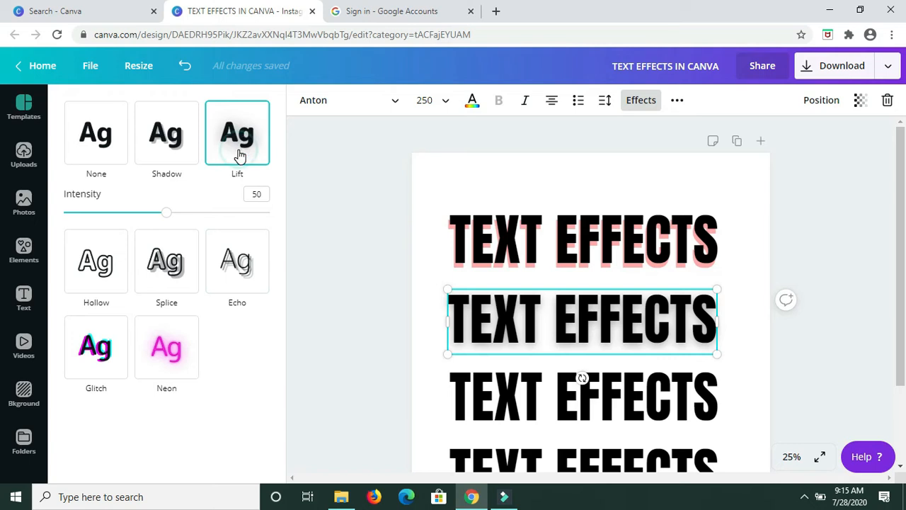
Try a Lift intensity of 3 on the second TEXT EFFECTS line, then set it to 48
{"action": "left_click", "coordinate": [482, 335]}
{"action": "left_click", "coordinate": [252, 149]}
{"action": "left_click_drag", "start_coordinate": [169, 216], "coordinate": [70, 202]}
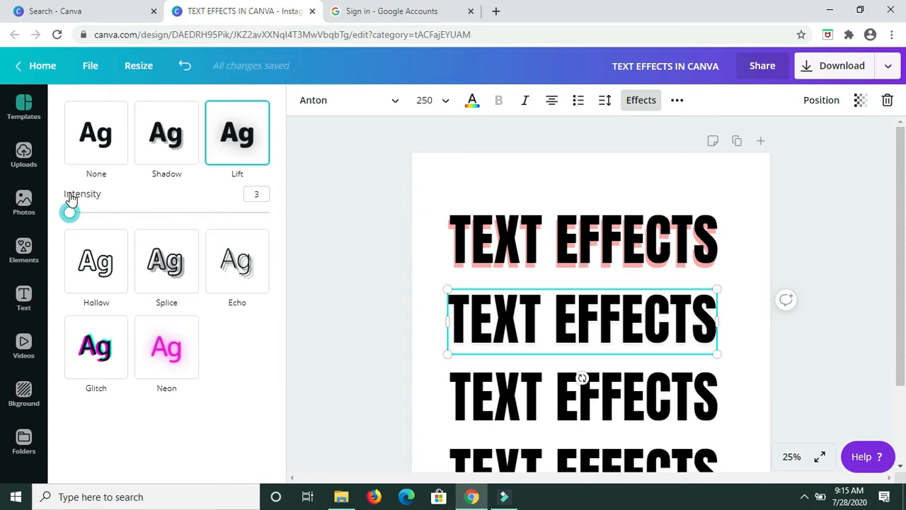
{"action": "left_click_drag", "start_coordinate": [73, 210], "coordinate": [163, 220]}
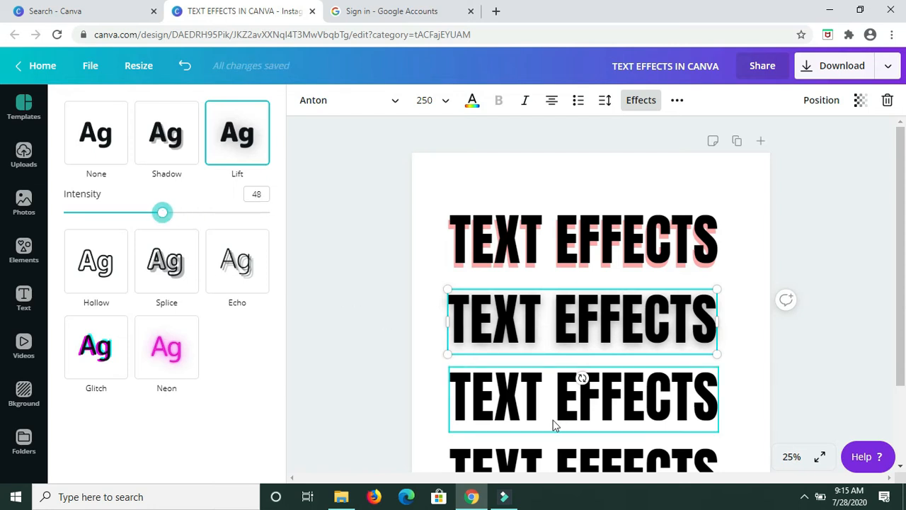
Apply the Echo effect to the third TEXT EFFECTS line with offset 53 and the turquoise default color
{"action": "left_click", "coordinate": [538, 405]}
{"action": "left_click", "coordinate": [243, 243]}
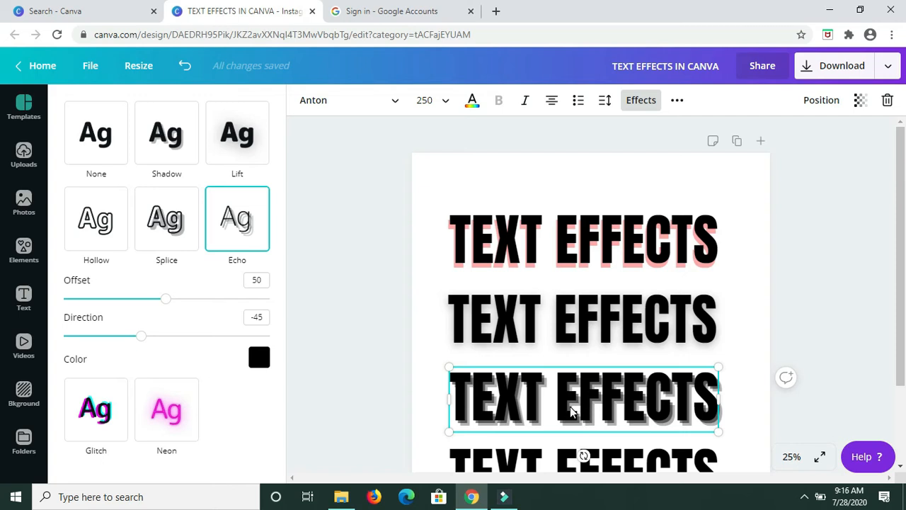
{"action": "mouse_move", "coordinate": [168, 308]}
{"action": "left_mouse_down"}
{"action": "mouse_move", "coordinate": [133, 305]}
{"action": "mouse_move", "coordinate": [172, 298]}
{"action": "left_mouse_up"}
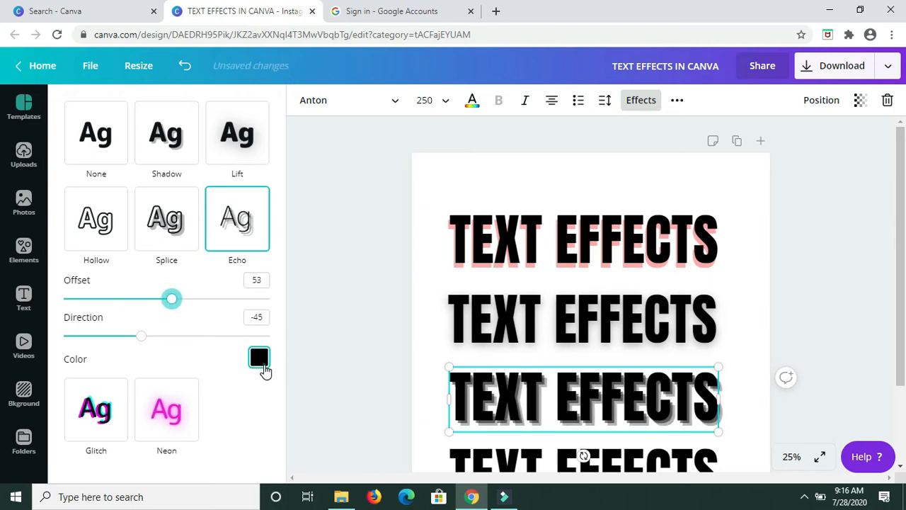
{"action": "left_click", "coordinate": [259, 359]}
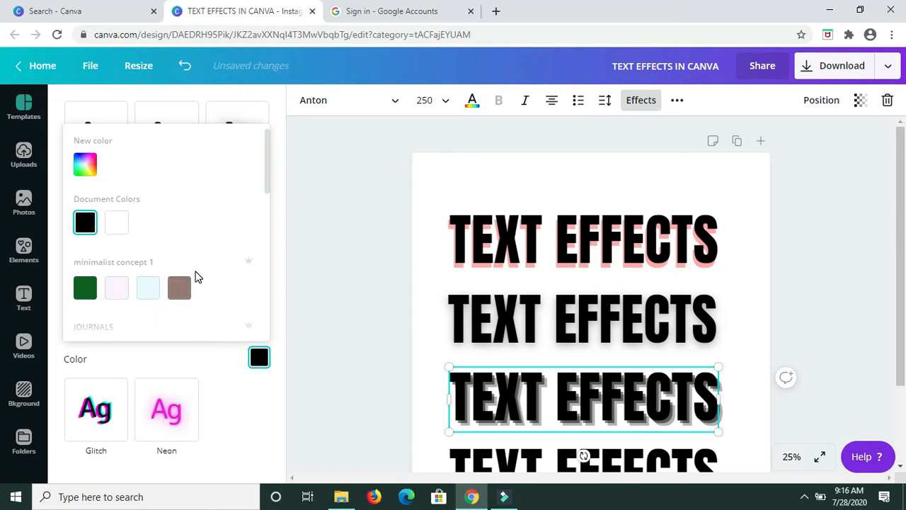
{"action": "scroll", "coordinate": [196, 277], "scroll_direction": "down", "scroll_amount": 6}
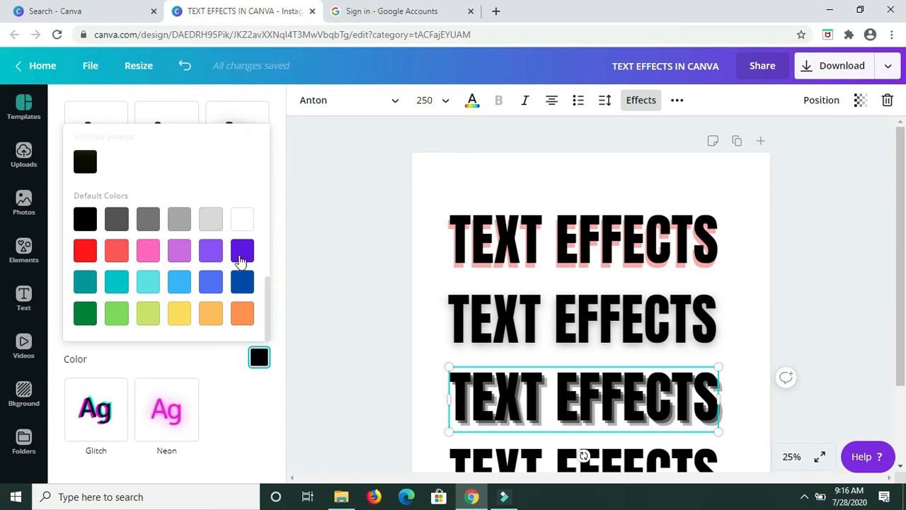
{"action": "left_click", "coordinate": [117, 290]}
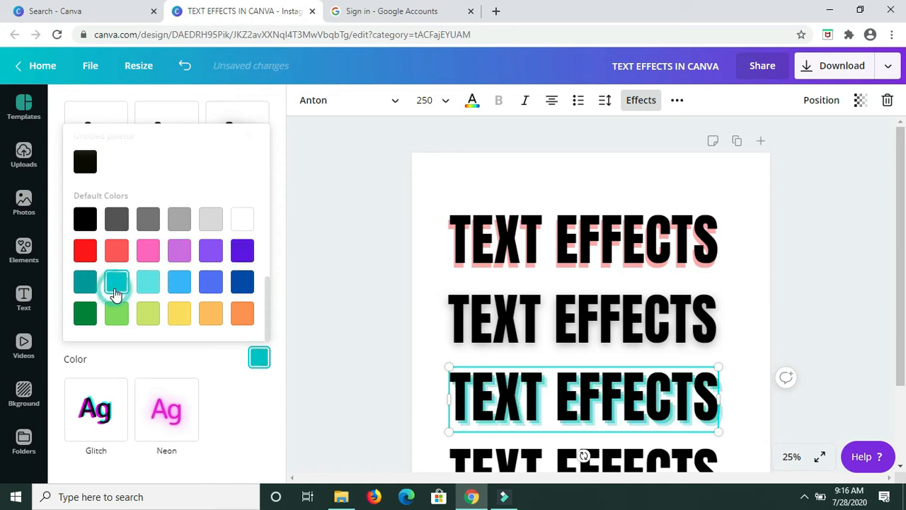
{"action": "left_click", "coordinate": [249, 393]}
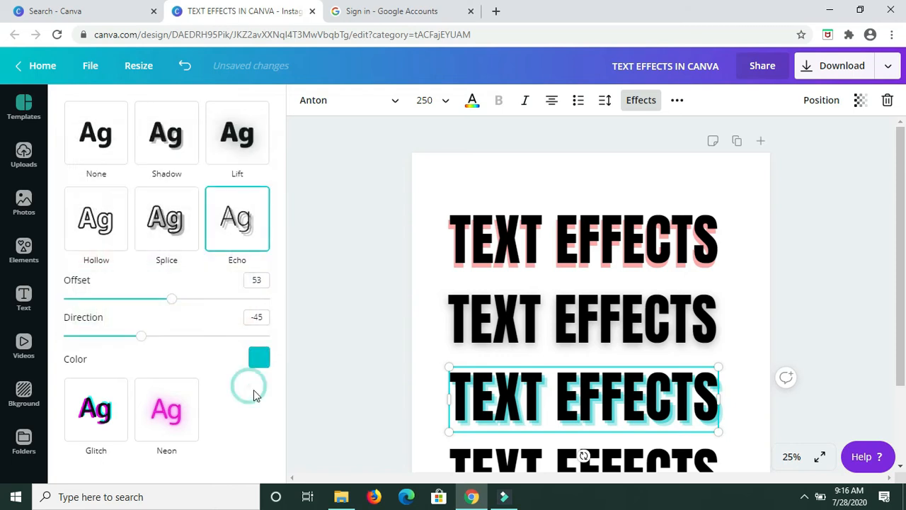
Set the third line's Echo direction to -18 and its offset to 49
{"action": "left_click_drag", "start_coordinate": [142, 337], "coordinate": [157, 347]}
{"action": "left_click", "coordinate": [168, 303]}
{"action": "mouse_move", "coordinate": [168, 303]}
{"action": "left_mouse_down"}
{"action": "mouse_move", "coordinate": [125, 302]}
{"action": "mouse_move", "coordinate": [165, 300]}
{"action": "left_mouse_up"}
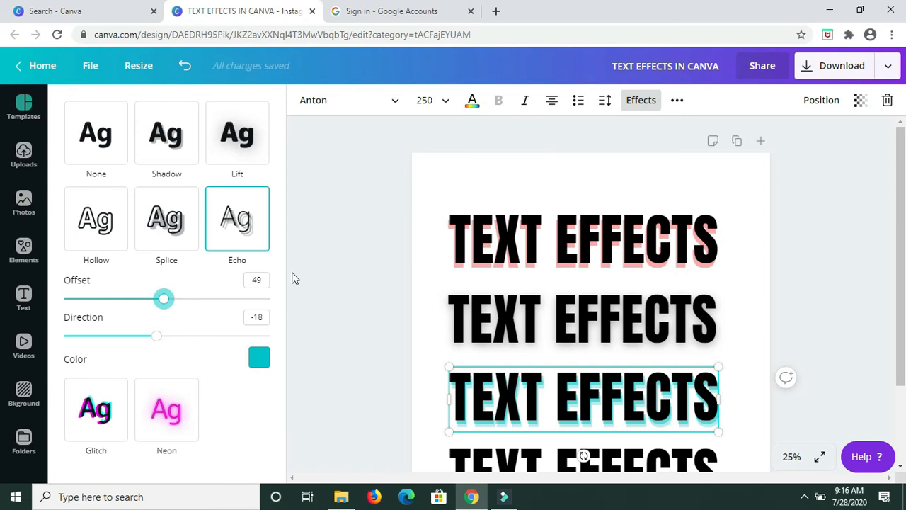
Apply the Glitch effect to the fourth TEXT EFFECTS line, compare both color pairs and choose cyan and red
{"action": "scroll", "coordinate": [632, 380], "scroll_direction": "down", "scroll_amount": 3}
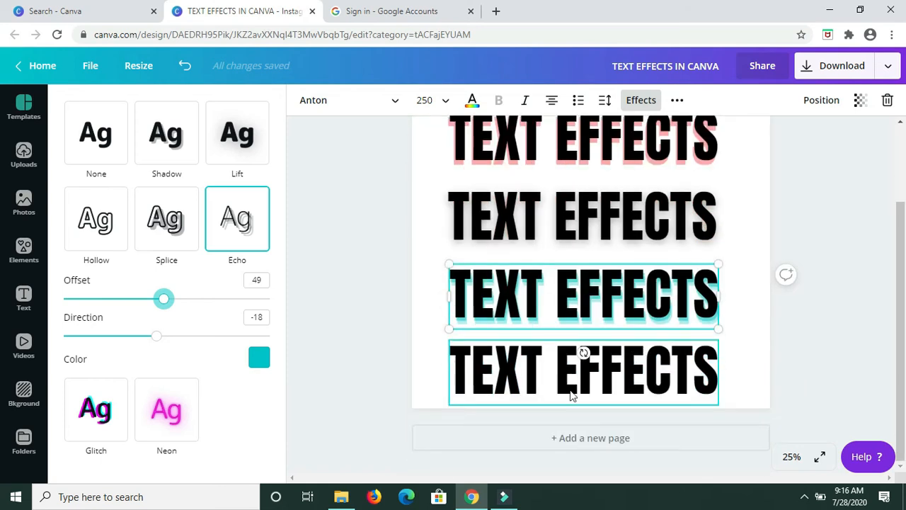
{"action": "left_click", "coordinate": [623, 381]}
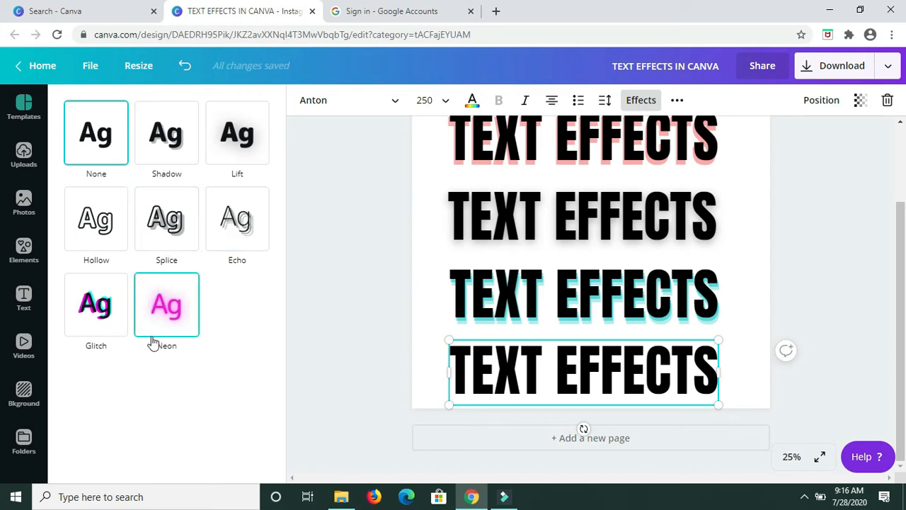
{"action": "left_click", "coordinate": [102, 326]}
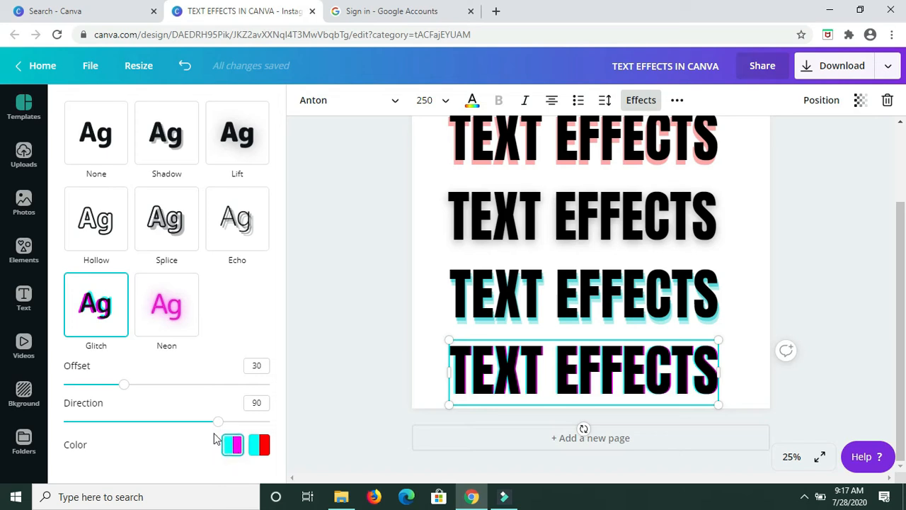
{"action": "left_click", "coordinate": [238, 448]}
{"action": "left_click", "coordinate": [254, 446]}
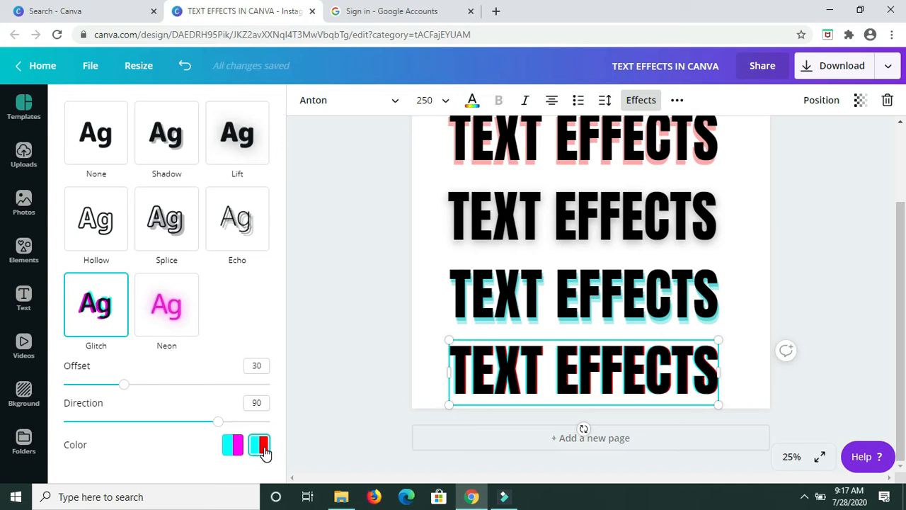
{"action": "left_click", "coordinate": [234, 446]}
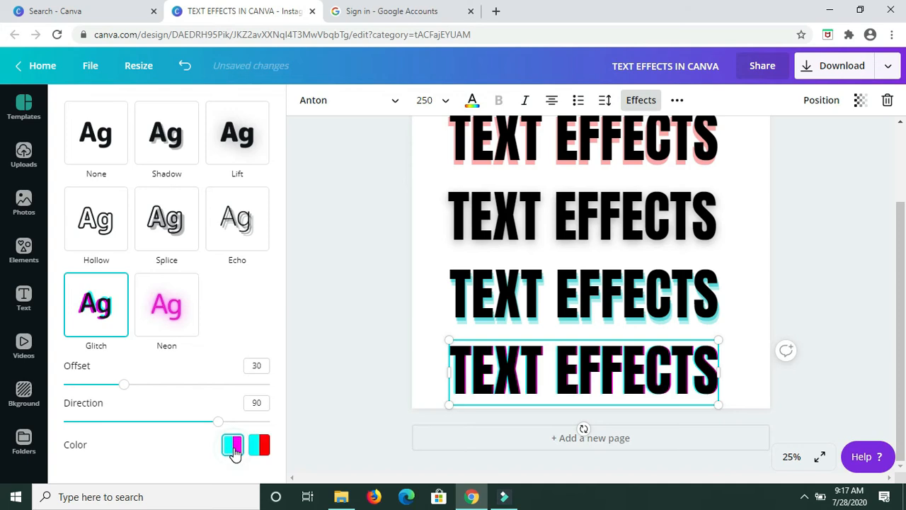
{"action": "left_click", "coordinate": [259, 444]}
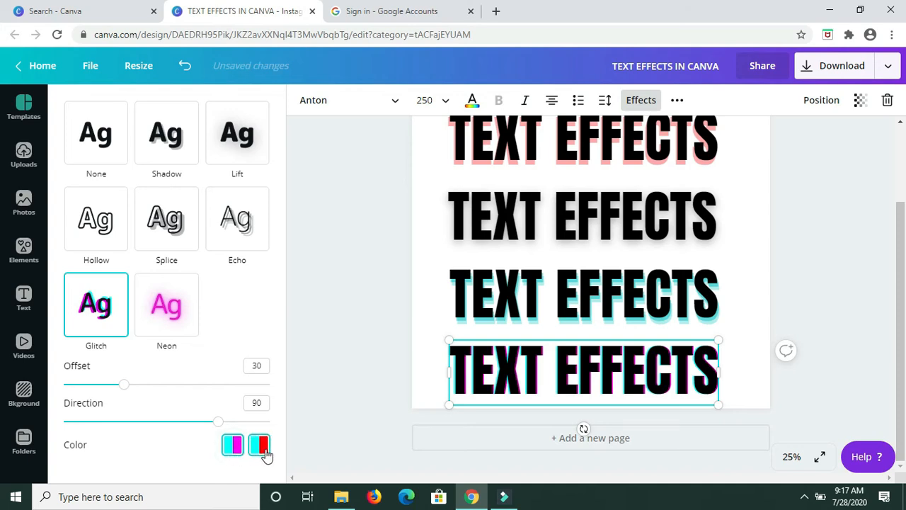
{"action": "left_click", "coordinate": [234, 448]}
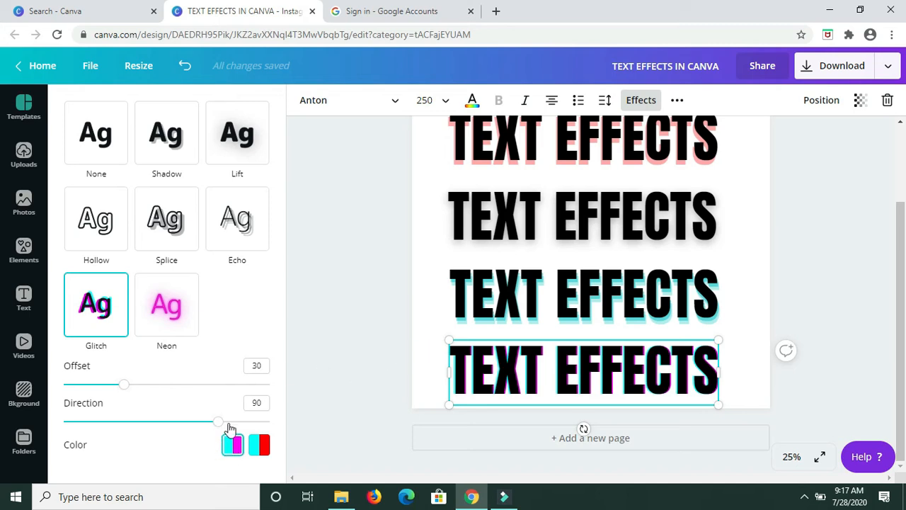
{"action": "left_click", "coordinate": [256, 445]}
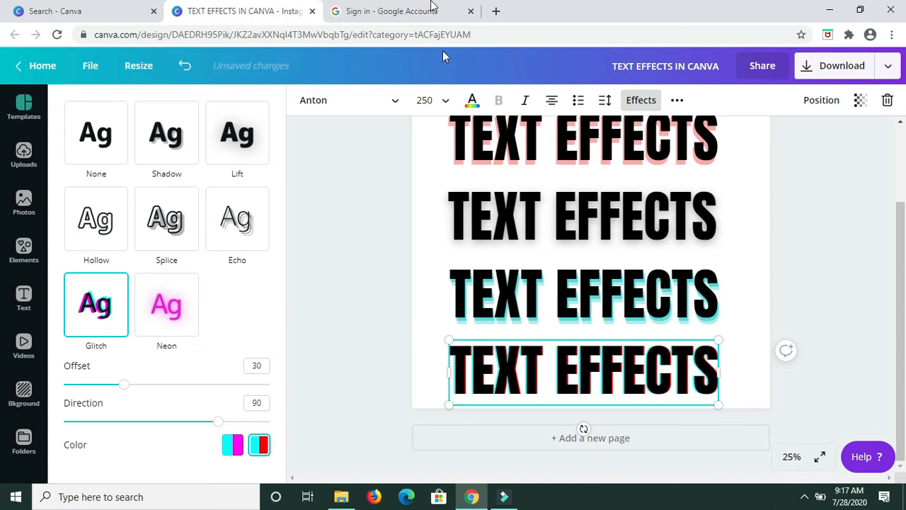
Try white, red, dark gray, pale lavender and pale blue as the fourth line's text color
{"action": "left_click", "coordinate": [473, 103]}
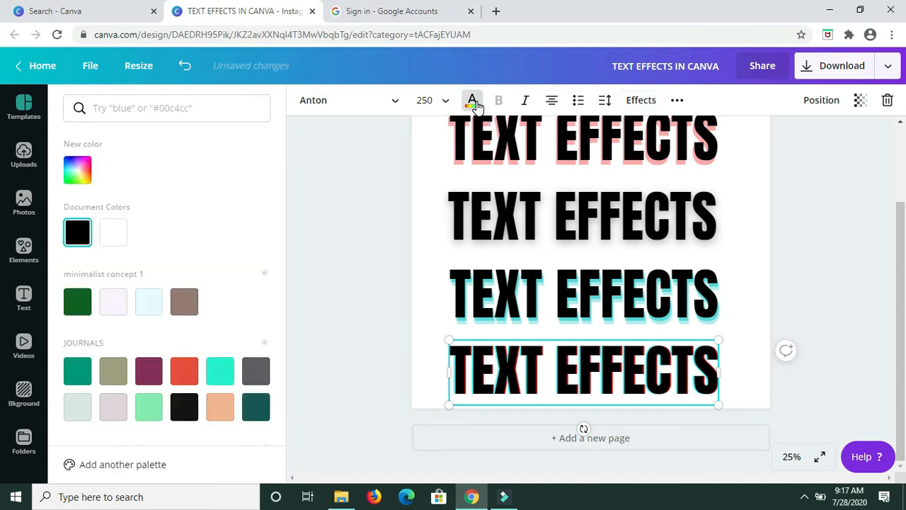
{"action": "left_click", "coordinate": [113, 233]}
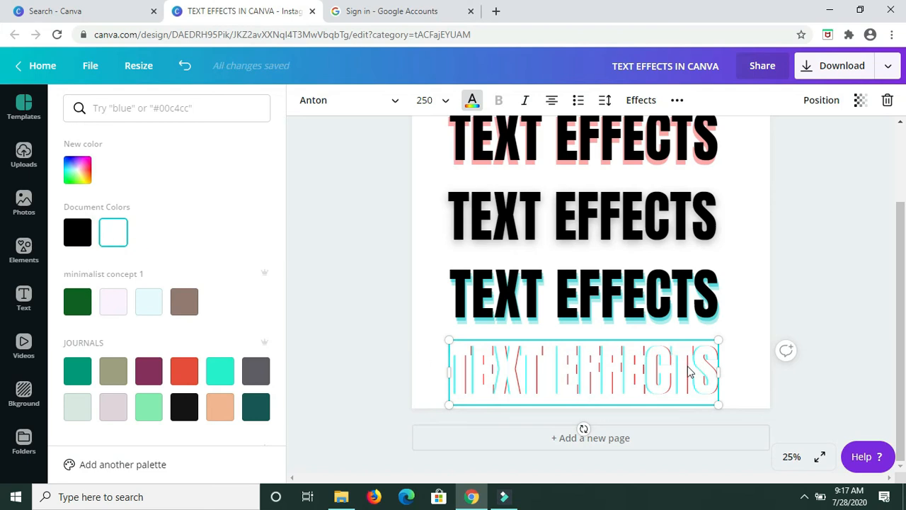
{"action": "left_click", "coordinate": [181, 383]}
{"action": "left_click", "coordinate": [258, 372]}
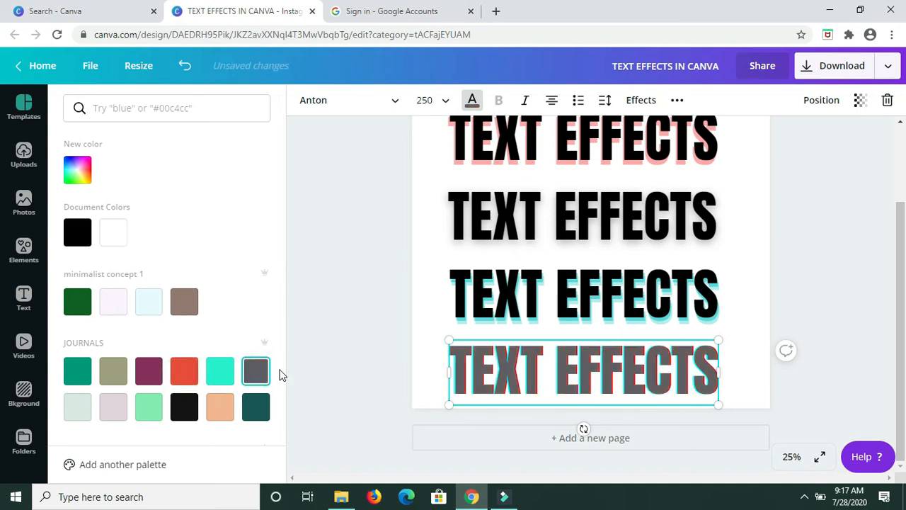
{"action": "left_click", "coordinate": [119, 311]}
{"action": "left_click", "coordinate": [147, 305]}
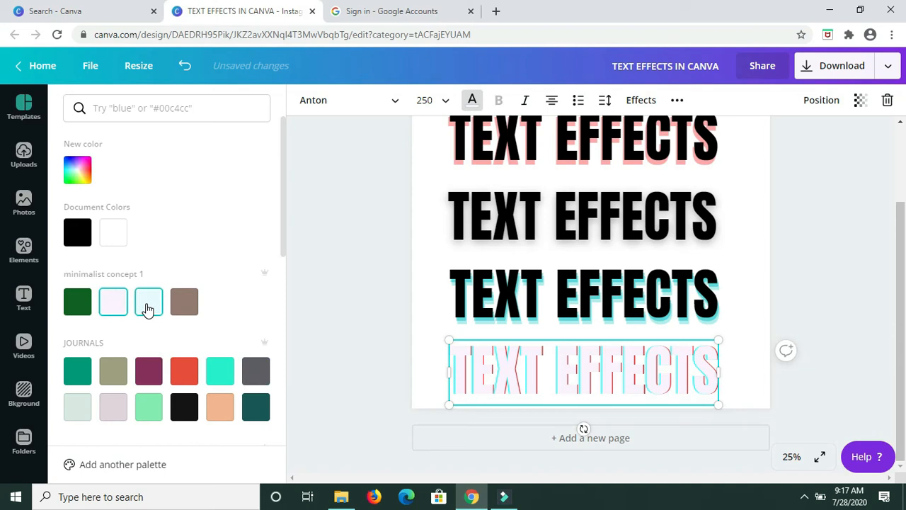
Try orange and yellow as the fourth line's text color, and settle on dark teal
{"action": "scroll", "coordinate": [148, 319], "scroll_direction": "down", "scroll_amount": 2}
{"action": "scroll", "coordinate": [147, 321], "scroll_direction": "down", "scroll_amount": 4}
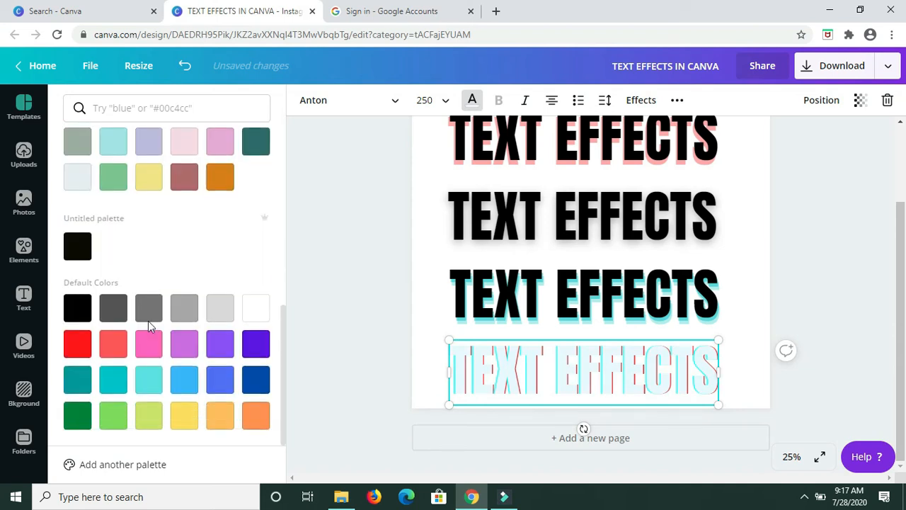
{"action": "left_click", "coordinate": [220, 177]}
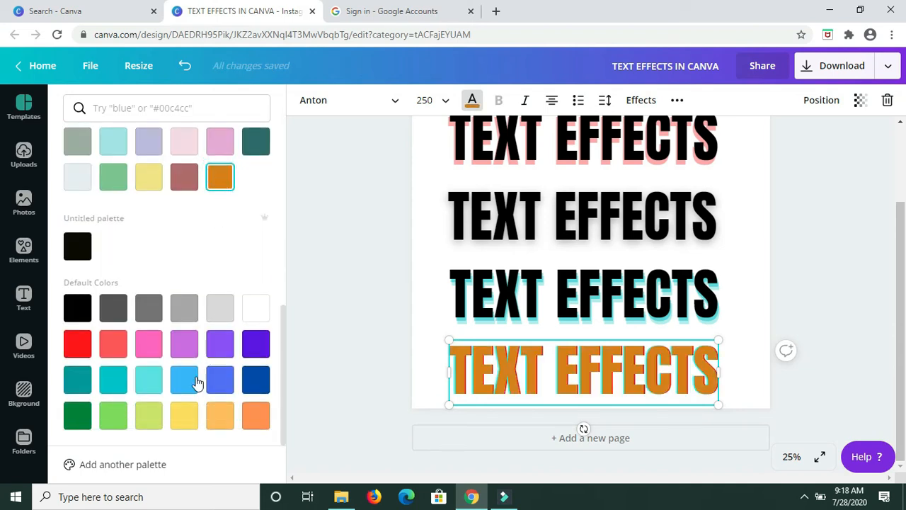
{"action": "left_click", "coordinate": [189, 419]}
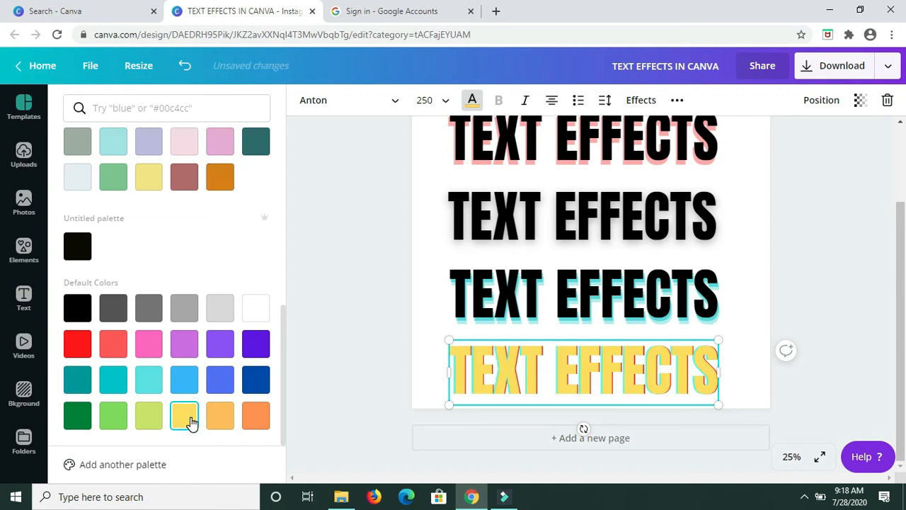
{"action": "left_click", "coordinate": [257, 152]}
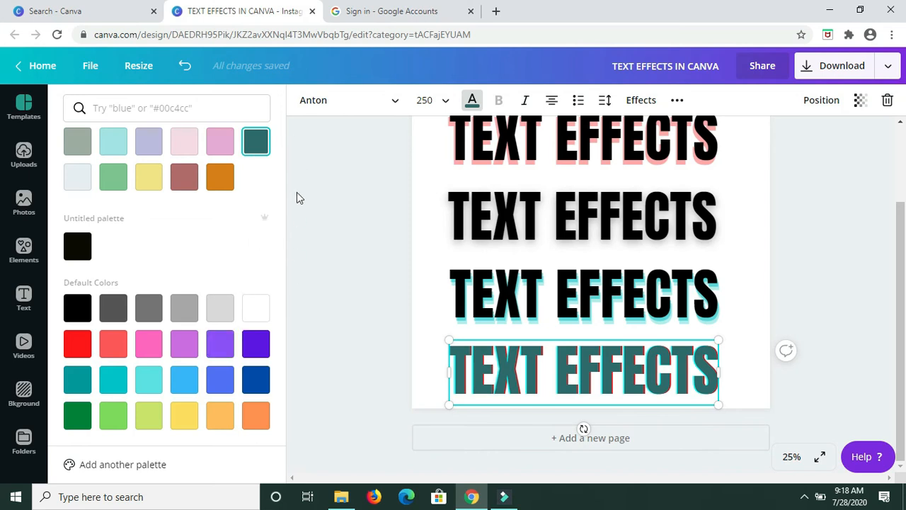
{"action": "left_click", "coordinate": [337, 270]}
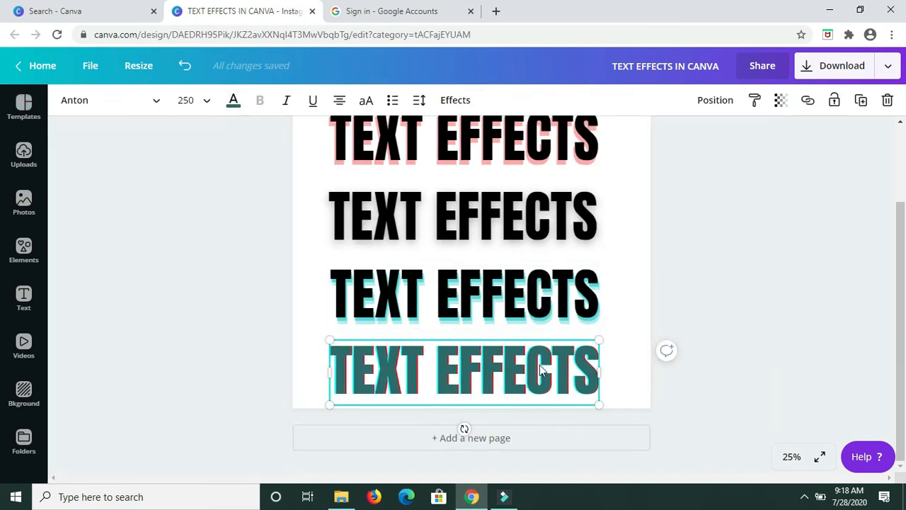
Set the fourth line's Glitch effect to the cyan and magenta color pair with direction 38 and offset 41
{"action": "left_click", "coordinate": [521, 361]}
{"action": "left_click", "coordinate": [430, 346]}
{"action": "left_click", "coordinate": [455, 100]}
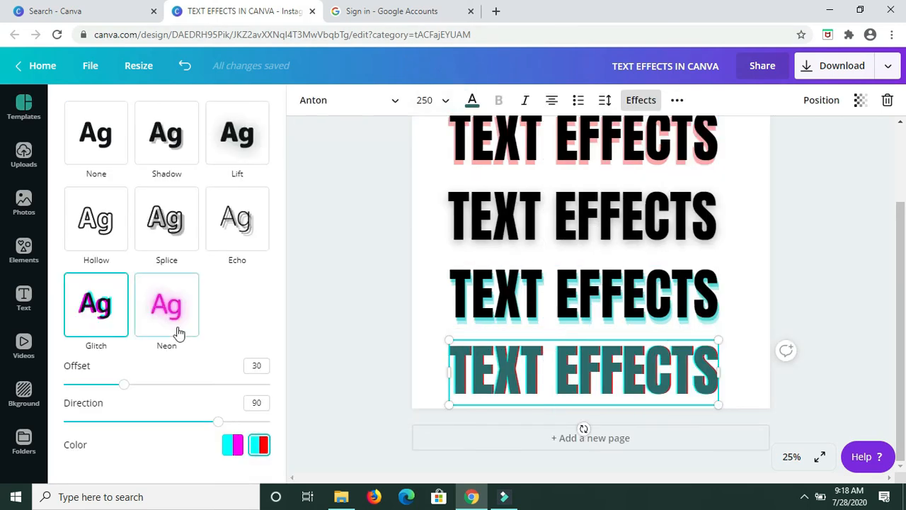
{"action": "left_click", "coordinate": [103, 319]}
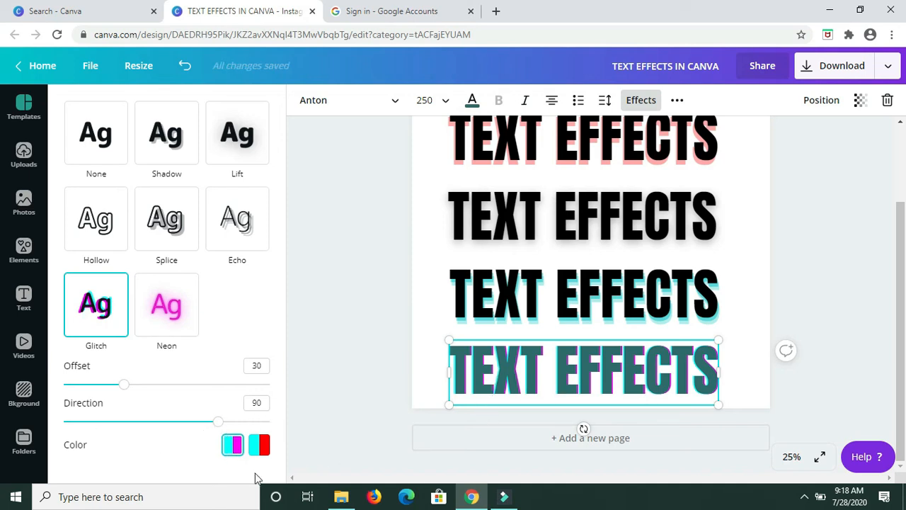
{"action": "left_click", "coordinate": [259, 446]}
{"action": "left_click", "coordinate": [233, 452]}
{"action": "left_click_drag", "start_coordinate": [217, 423], "coordinate": [188, 421]}
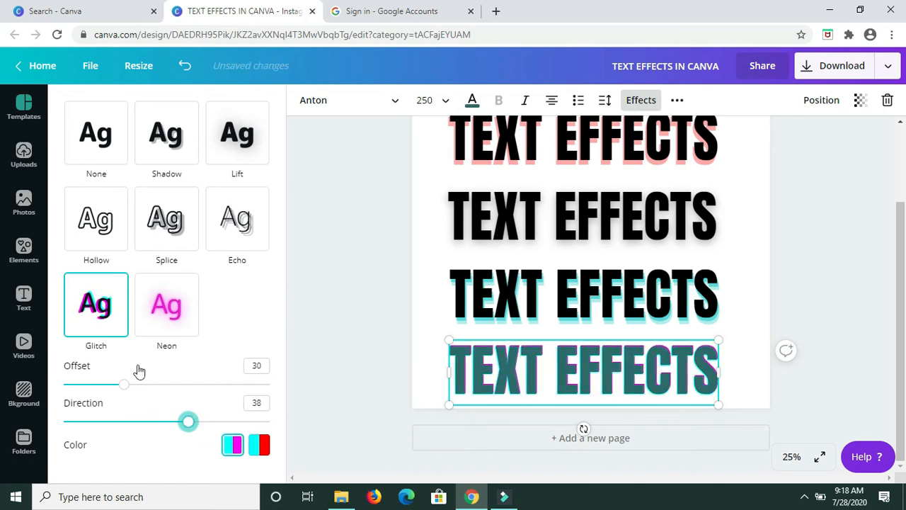
{"action": "left_click_drag", "start_coordinate": [123, 384], "coordinate": [152, 396]}
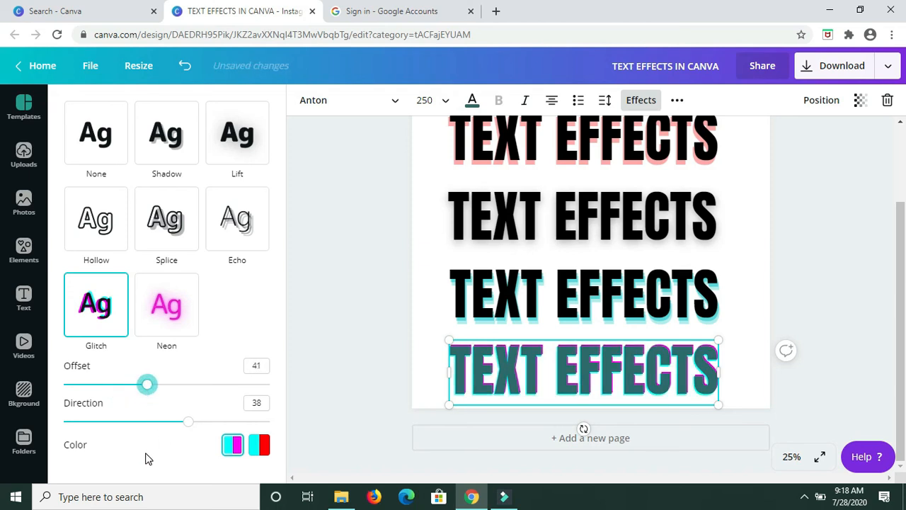
Review the page's four TEXT EFFECTS lines with their Shadow, Lift, Echo and Glitch effects
{"action": "scroll", "coordinate": [642, 213], "scroll_direction": "up", "scroll_amount": 2}
{"action": "scroll", "coordinate": [642, 212], "scroll_direction": "down", "scroll_amount": 2}
{"action": "scroll", "coordinate": [598, 263], "scroll_direction": "up", "scroll_amount": 1}
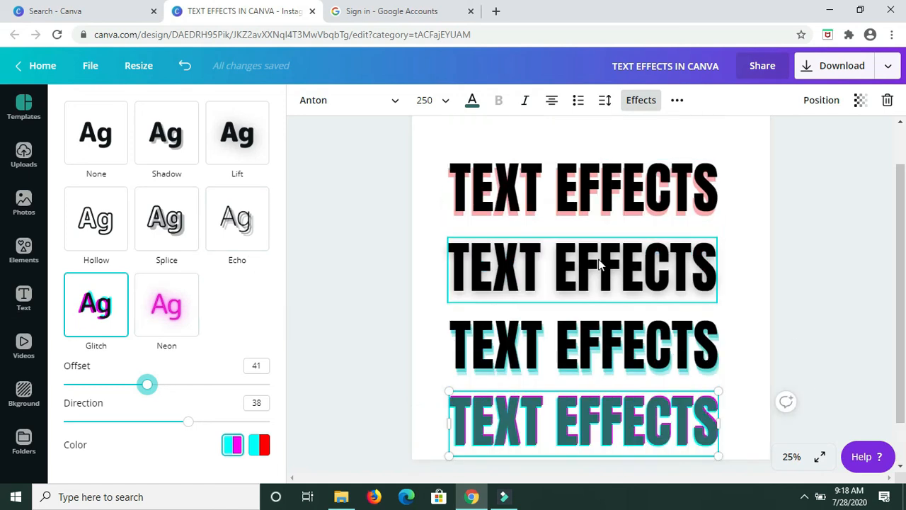
{"action": "scroll", "coordinate": [599, 263], "scroll_direction": "down", "scroll_amount": 2}
{"action": "left_click", "coordinate": [395, 252]}
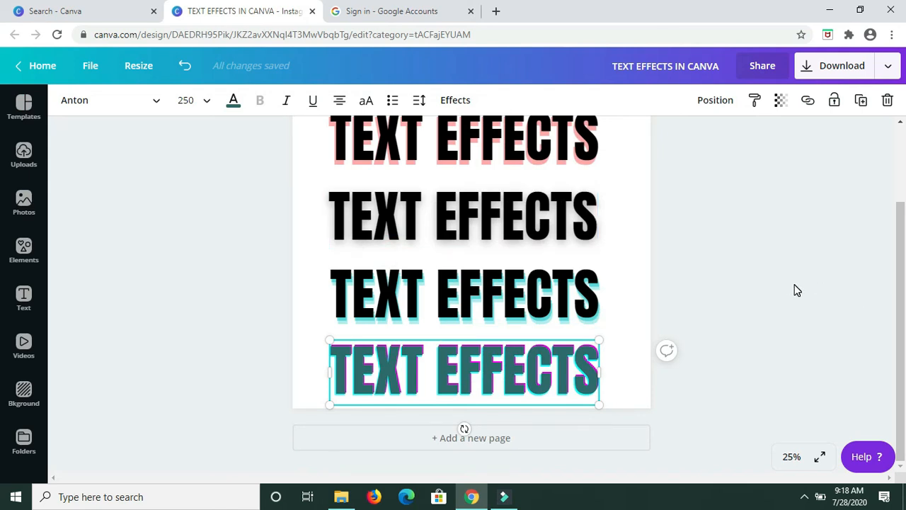
{"action": "scroll", "coordinate": [794, 286], "scroll_direction": "up", "scroll_amount": 2}
{"action": "scroll", "coordinate": [794, 285], "scroll_direction": "down", "scroll_amount": 2}
{"action": "scroll", "coordinate": [770, 274], "scroll_direction": "up", "scroll_amount": 2}
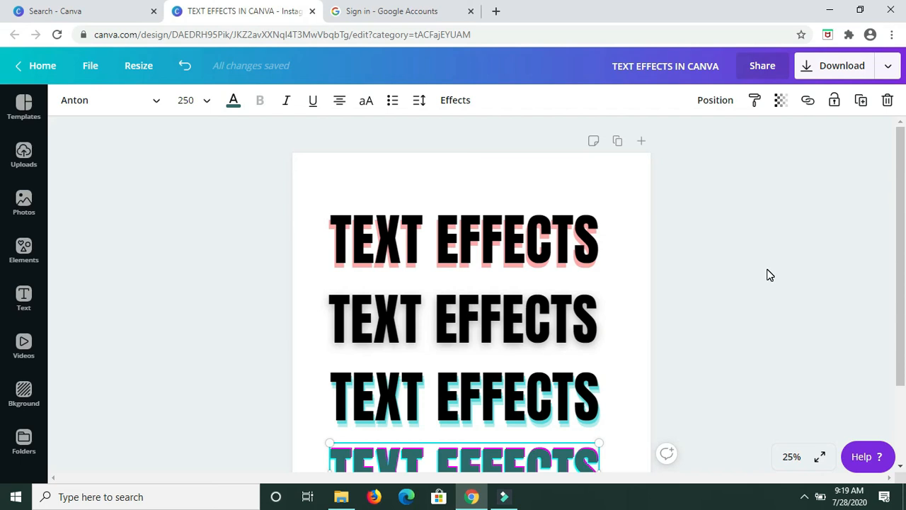
Close the Google Accounts sign-in browser tab and look over the finished text lines
{"action": "left_click", "coordinate": [471, 11]}
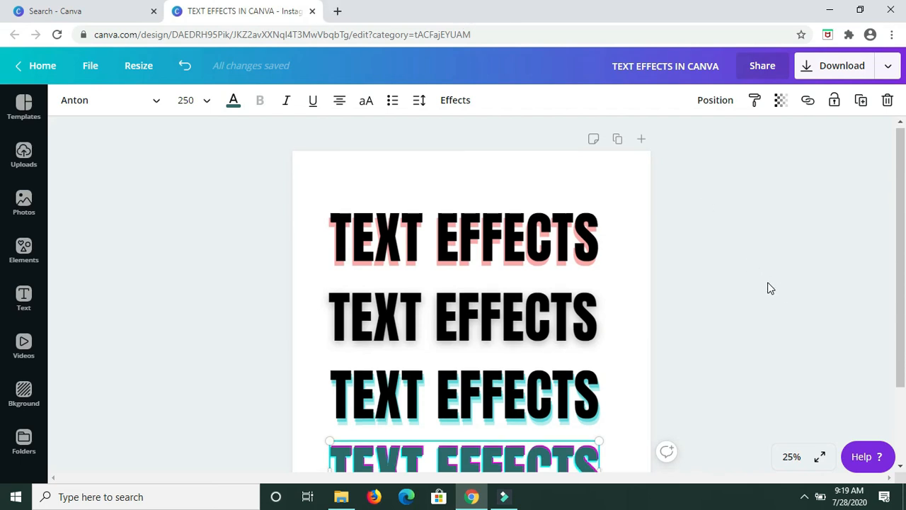
{"action": "scroll", "coordinate": [768, 288], "scroll_direction": "down", "scroll_amount": 2}
{"action": "scroll", "coordinate": [766, 287], "scroll_direction": "up", "scroll_amount": 2}
{"action": "scroll", "coordinate": [768, 288], "scroll_direction": "down", "scroll_amount": 2}
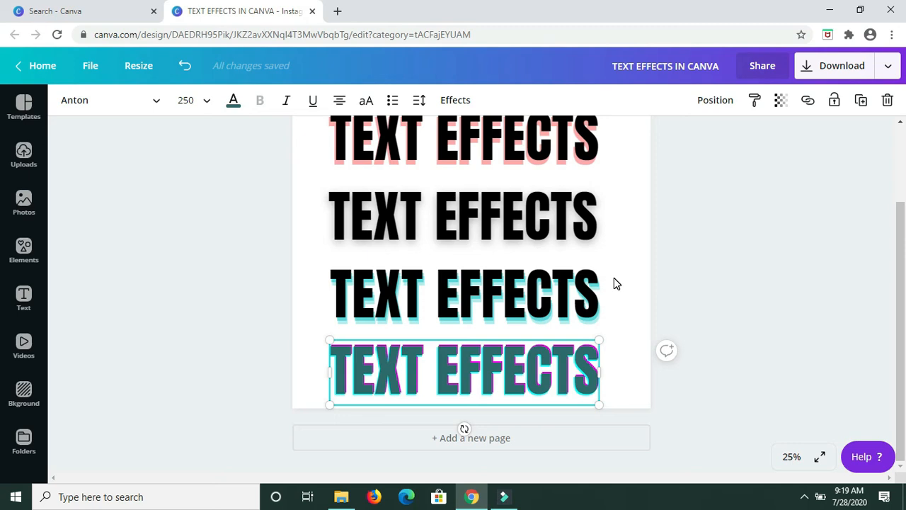
Compare the finished effects across all four TEXT EFFECTS lines, from the first line's Shadow down to the fourth line's Glitch
{"action": "scroll", "coordinate": [614, 283], "scroll_direction": "up", "scroll_amount": 2}
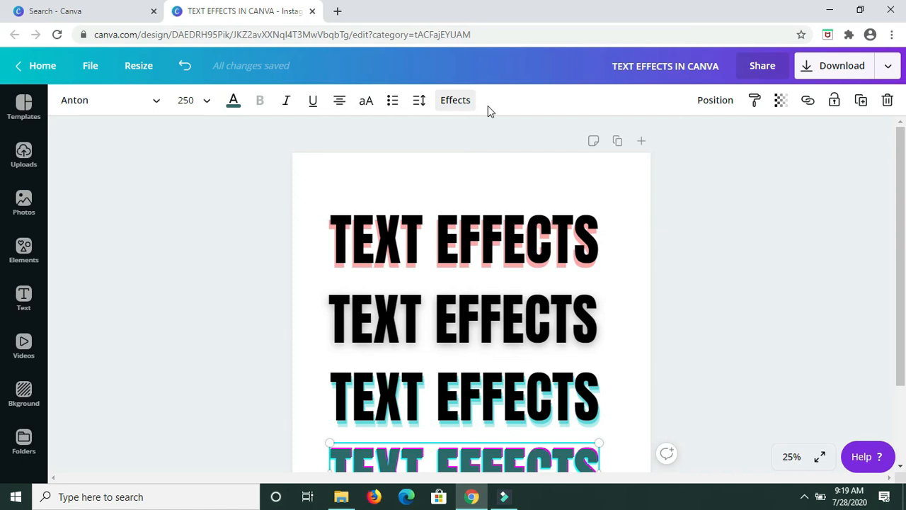
{"action": "left_click", "coordinate": [446, 221]}
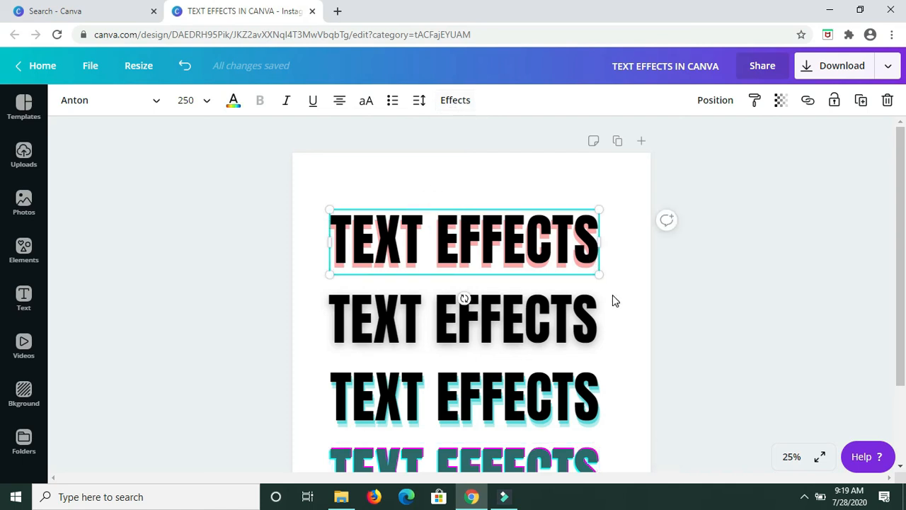
{"action": "scroll", "coordinate": [613, 297], "scroll_direction": "down", "scroll_amount": 2}
{"action": "scroll", "coordinate": [613, 297], "scroll_direction": "up", "scroll_amount": 2}
{"action": "scroll", "coordinate": [607, 298], "scroll_direction": "down", "scroll_amount": 2}
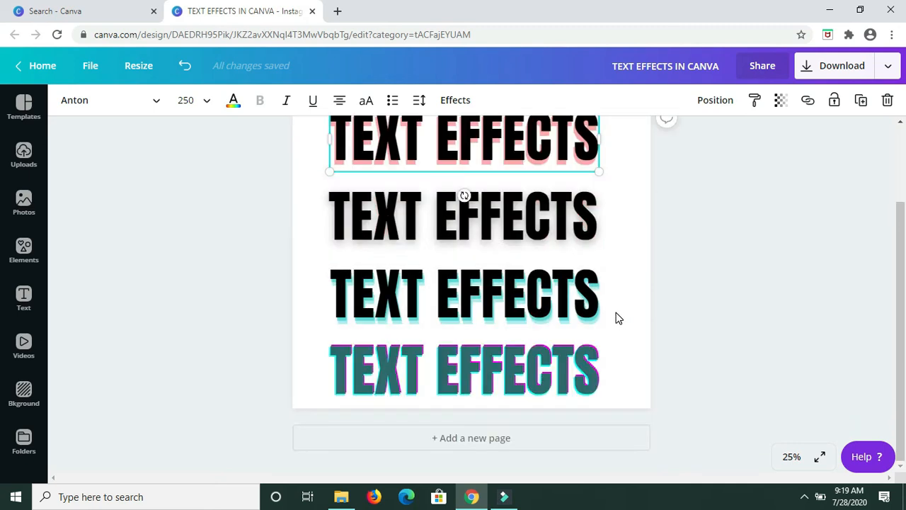
{"action": "scroll", "coordinate": [615, 309], "scroll_direction": "up", "scroll_amount": 2}
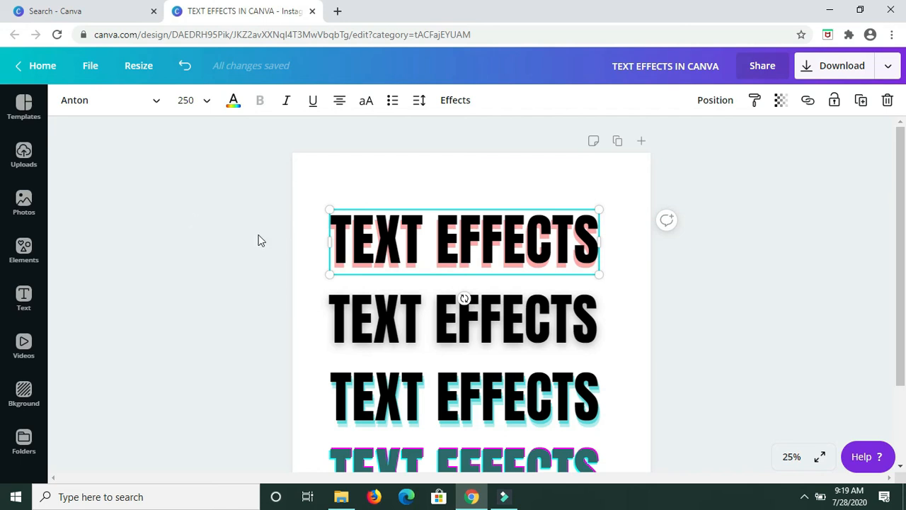
{"action": "left_click", "coordinate": [660, 205]}
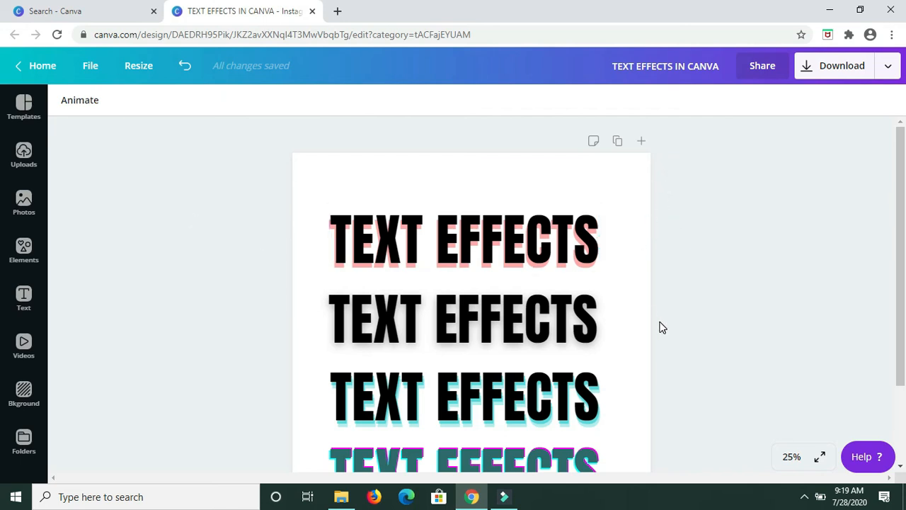
{"action": "left_click", "coordinate": [530, 219]}
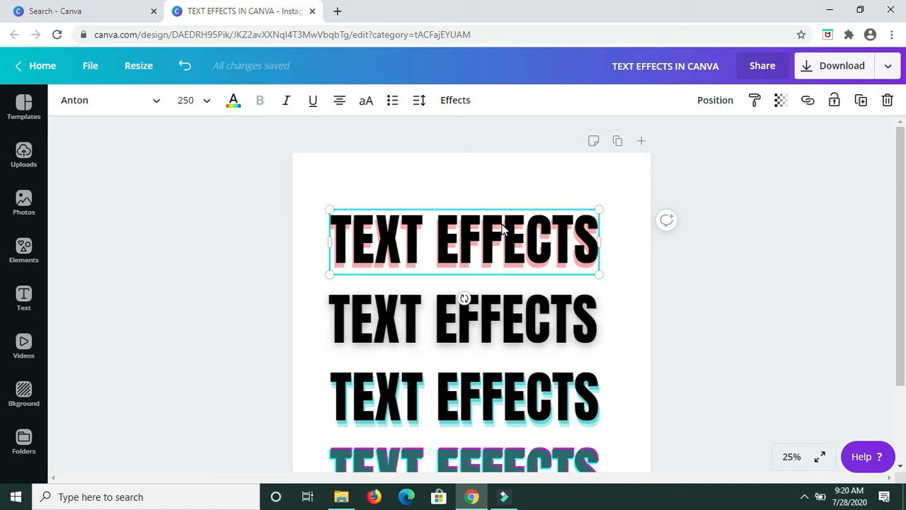
{"action": "scroll", "coordinate": [506, 233], "scroll_direction": "down", "scroll_amount": 2}
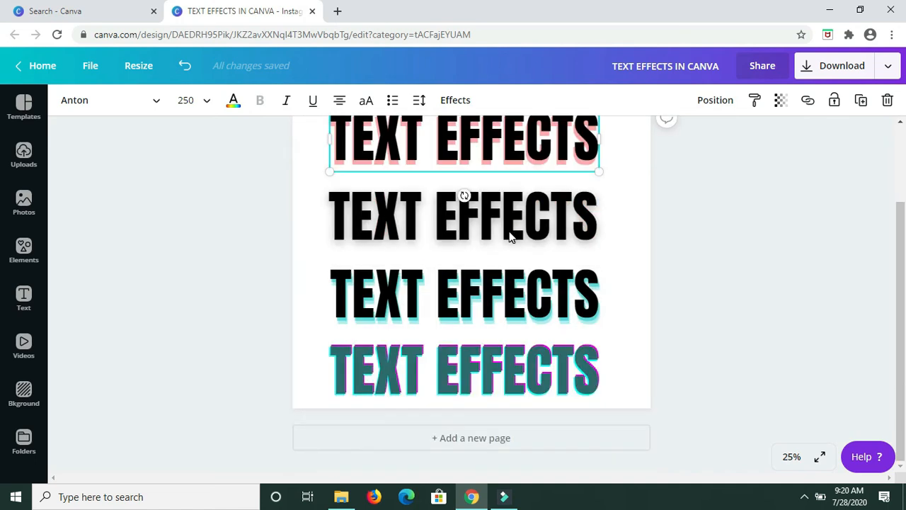
{"action": "scroll", "coordinate": [612, 284], "scroll_direction": "up", "scroll_amount": 2}
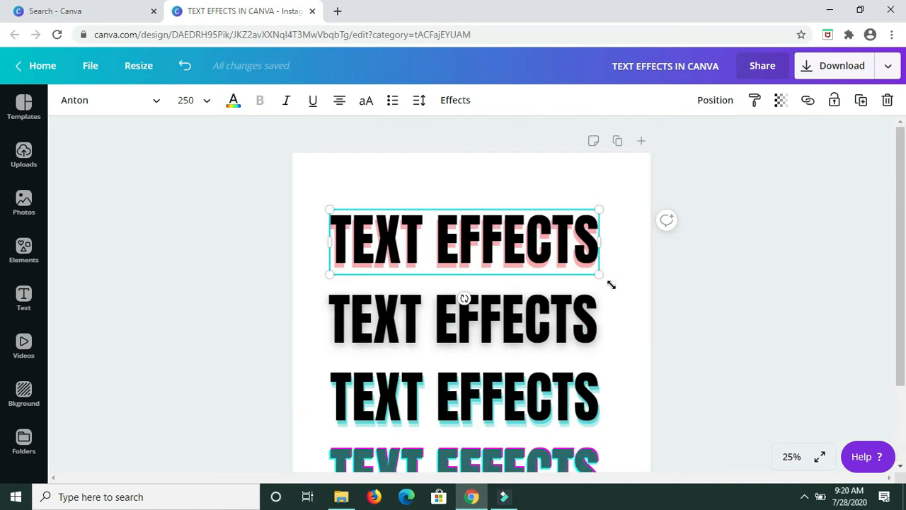
{"action": "left_click", "coordinate": [708, 301]}
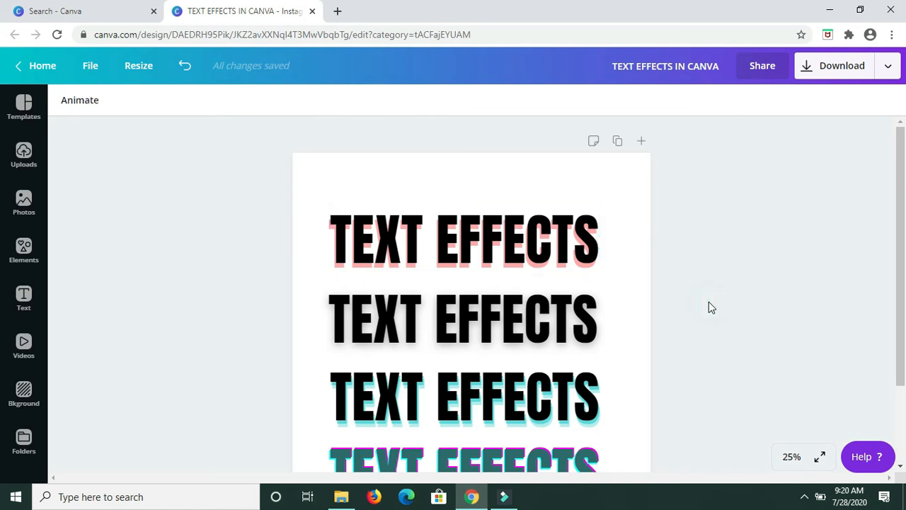
{"action": "left_click", "coordinate": [623, 257]}
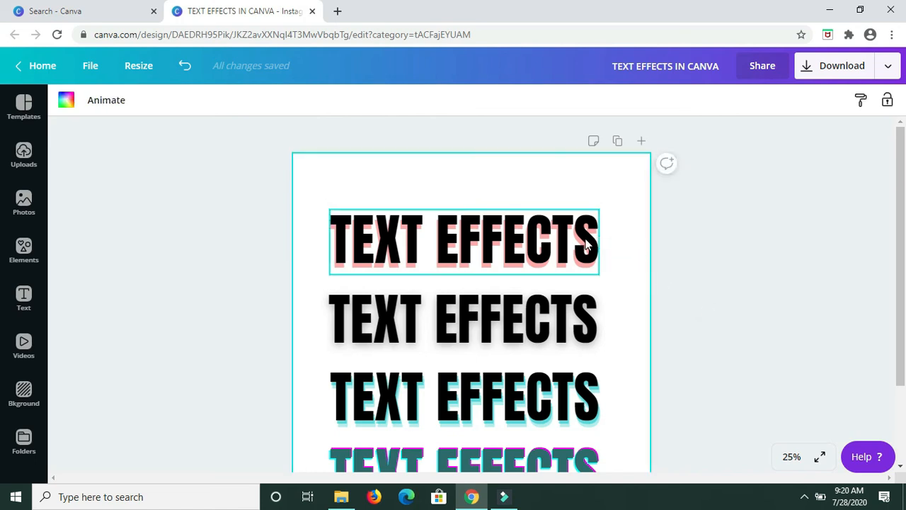